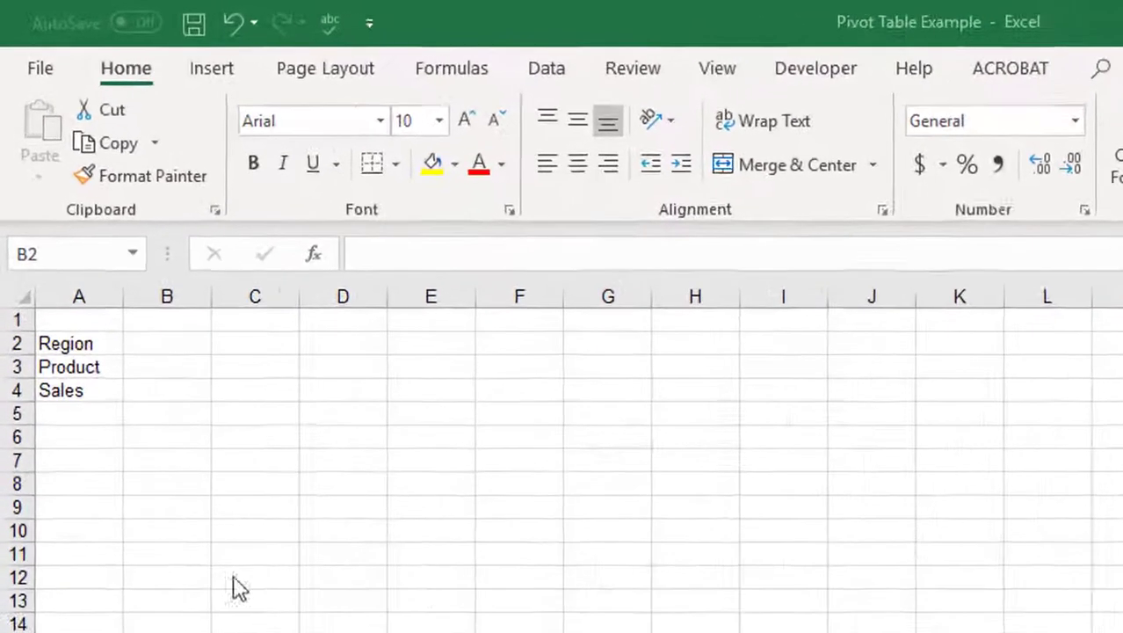
Step: Examine the Dashboard's Region, Product and Sales entry cells, the source data on Sheet1 and the existing pivot table on Sheet4
left_click(164, 353)
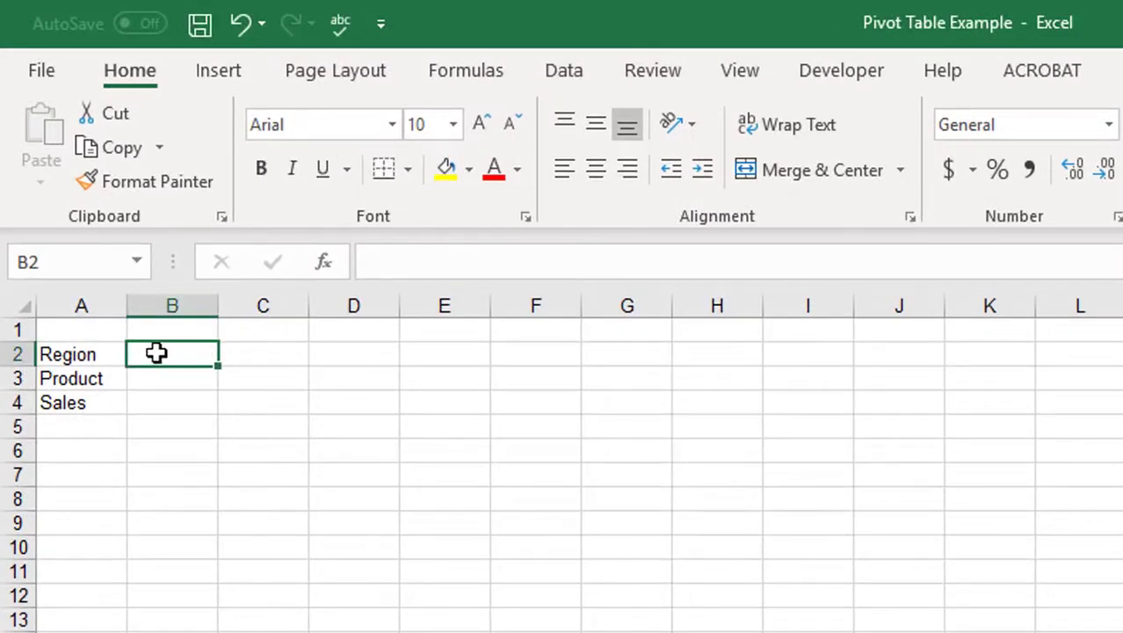
left_click(163, 373)
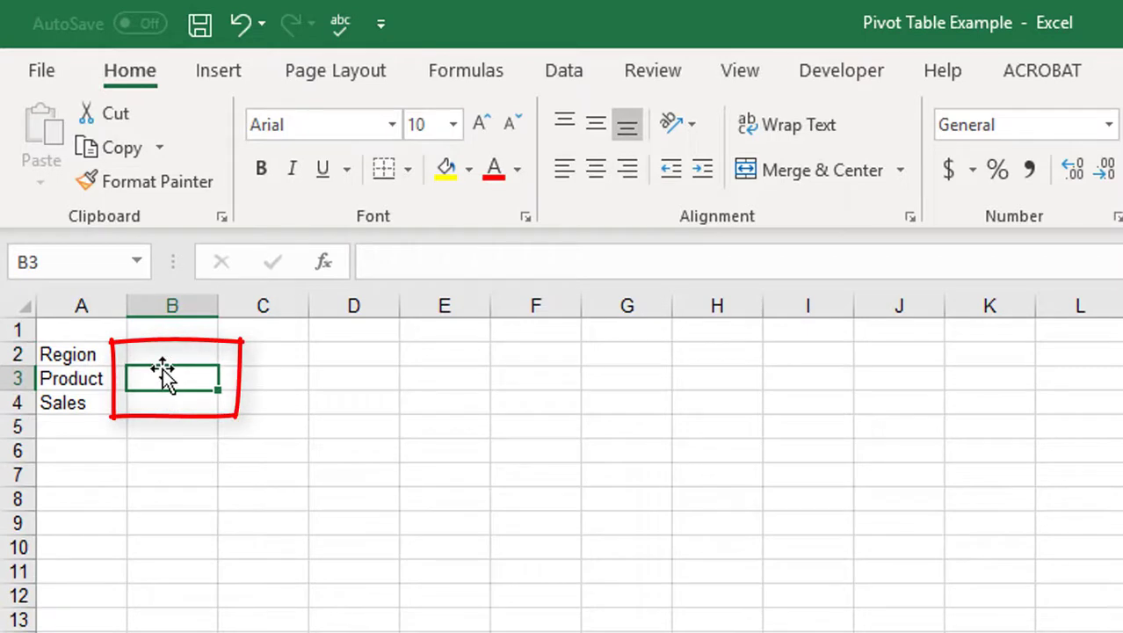
left_click(161, 401)
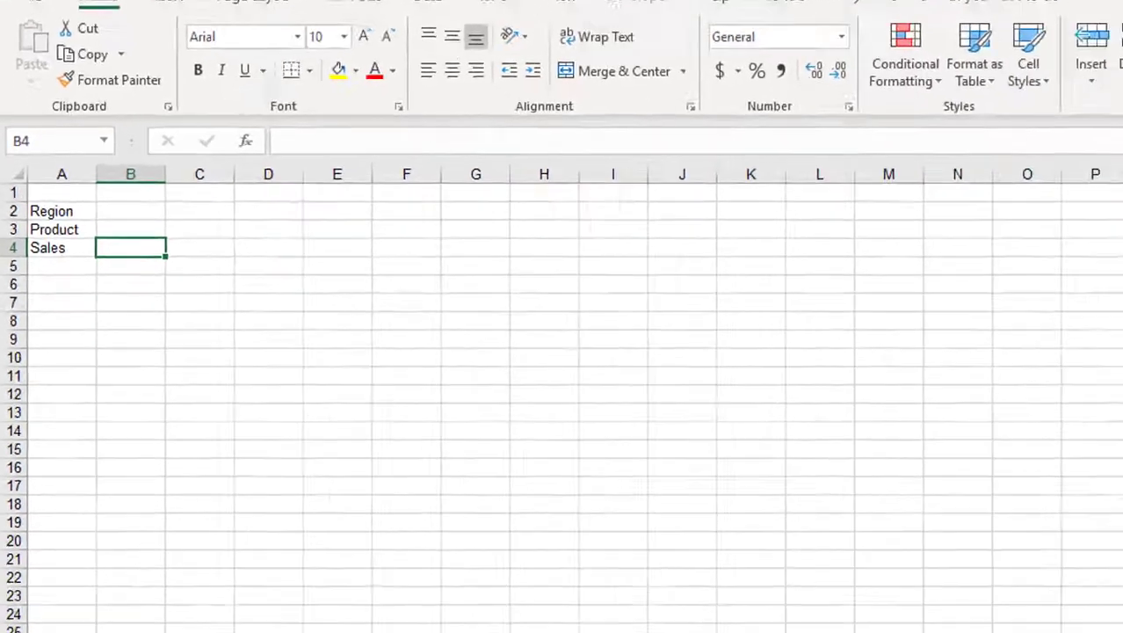
left_click(281, 603)
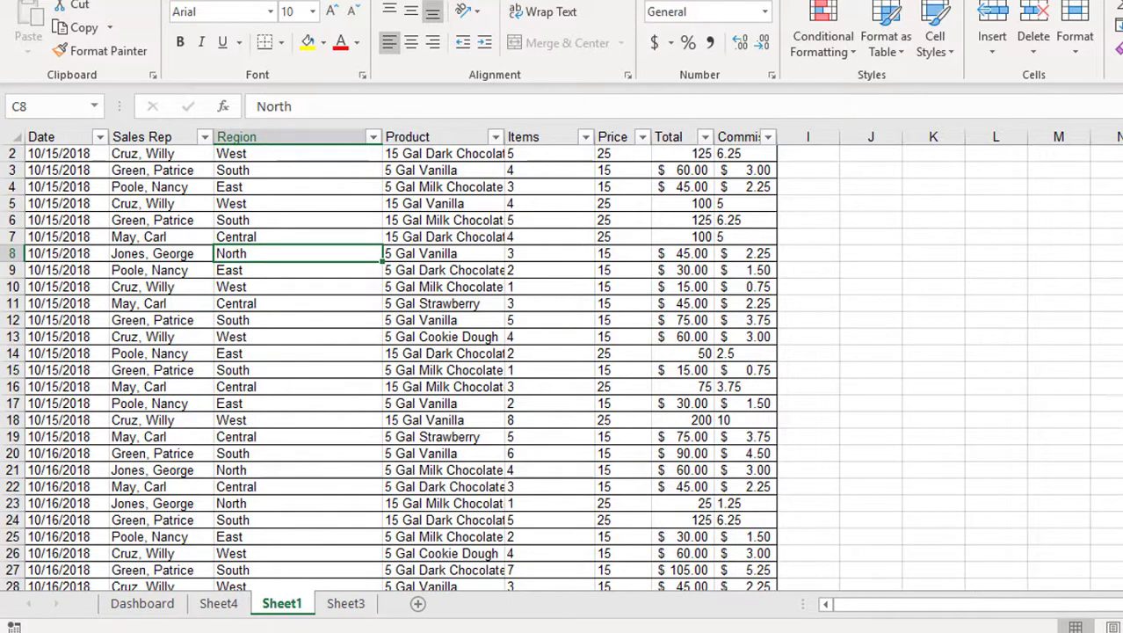
left_click(215, 607)
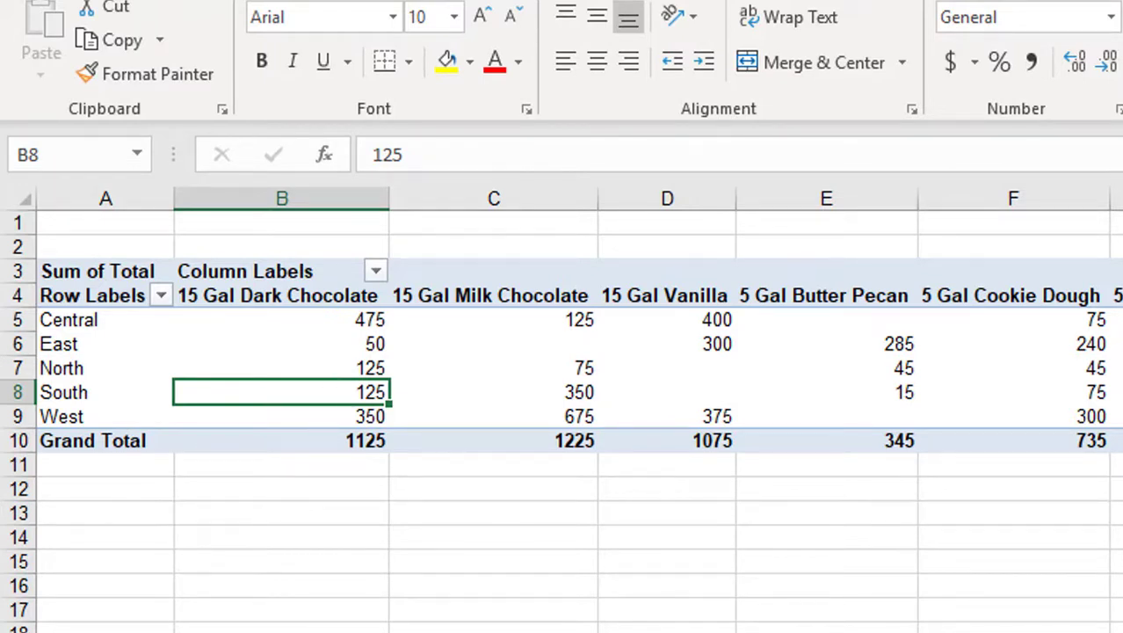
key("ctrl+Page_Down")
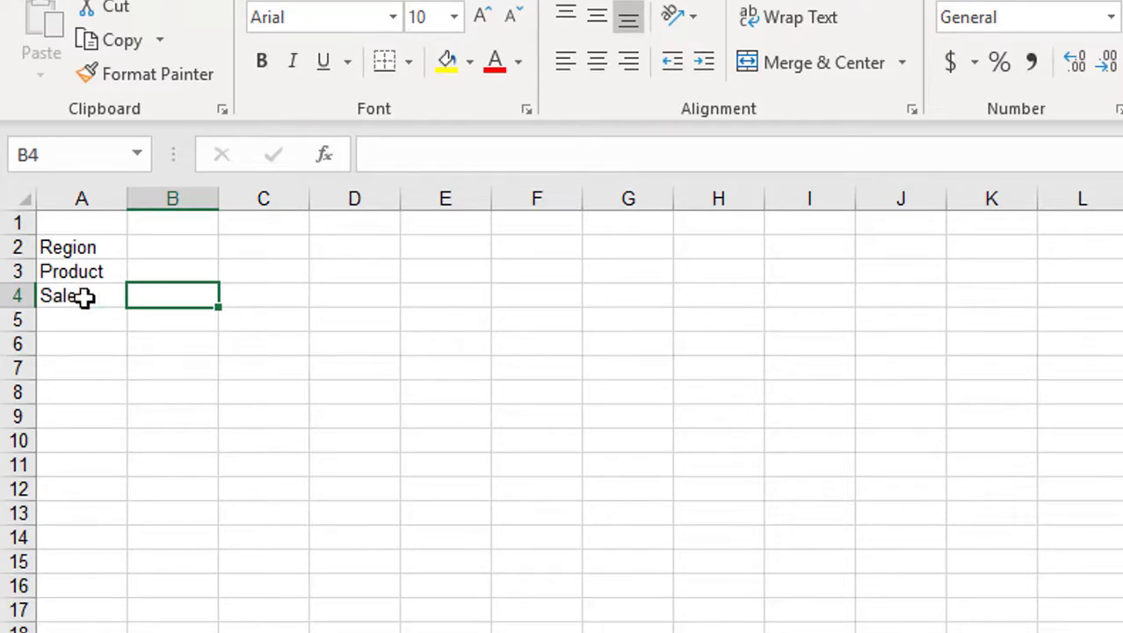
left_click(168, 248)
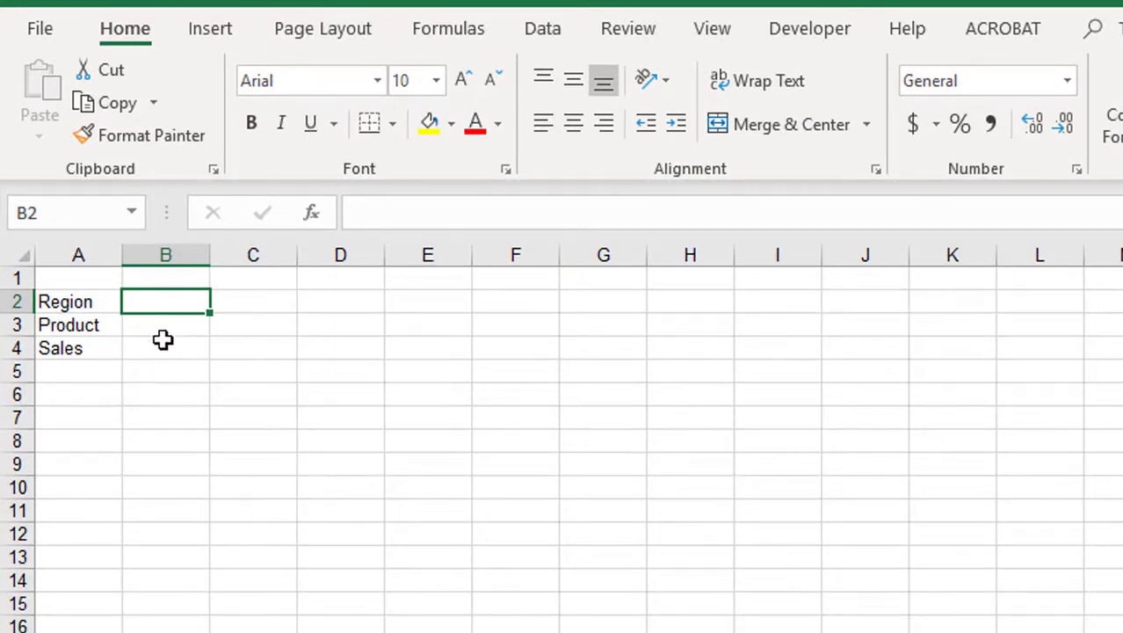
left_click(163, 324)
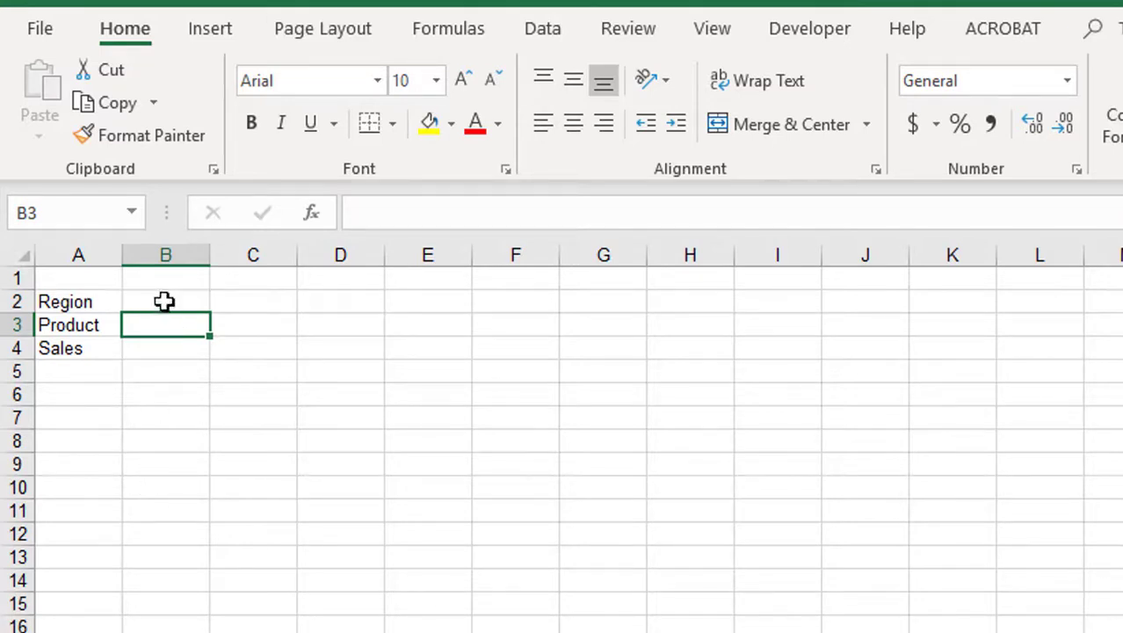
left_click(165, 302)
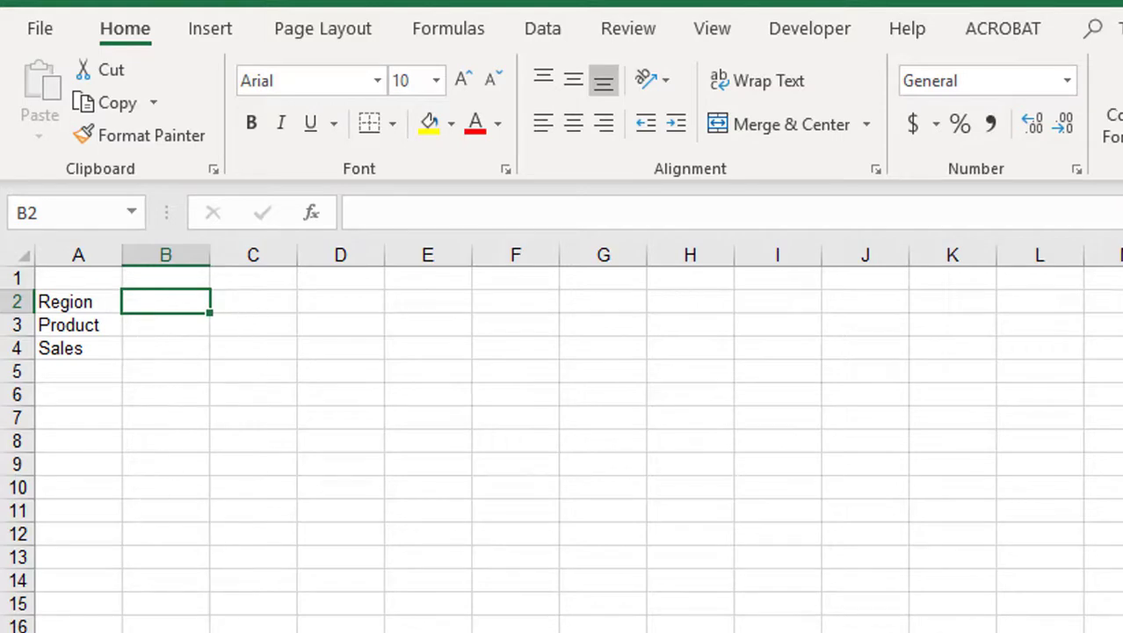
Step: Create a PivotTable from Table1 on the existing worksheet at Sheet4!$A$18 and add Region as its row field
key("ctrl+Page_Up")
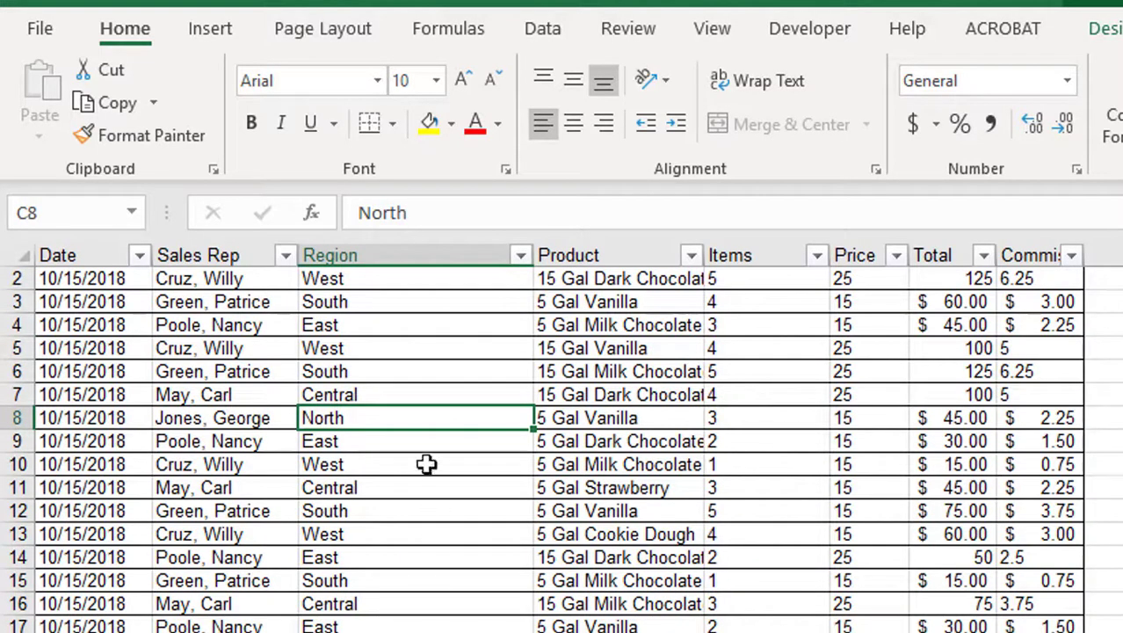
left_click(203, 33)
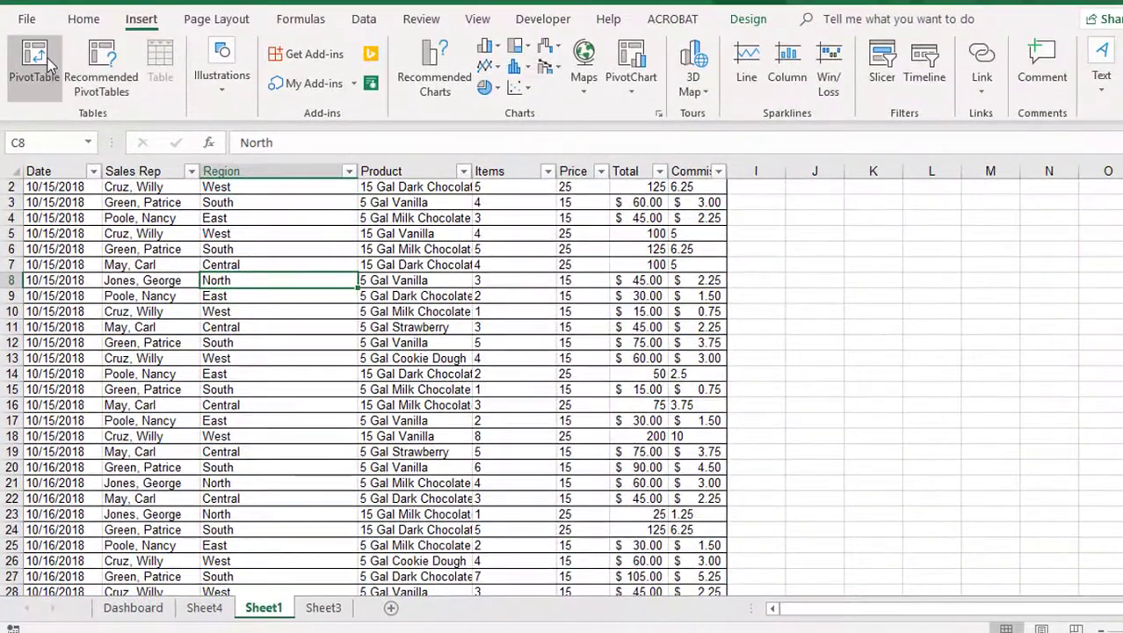
left_click(35, 60)
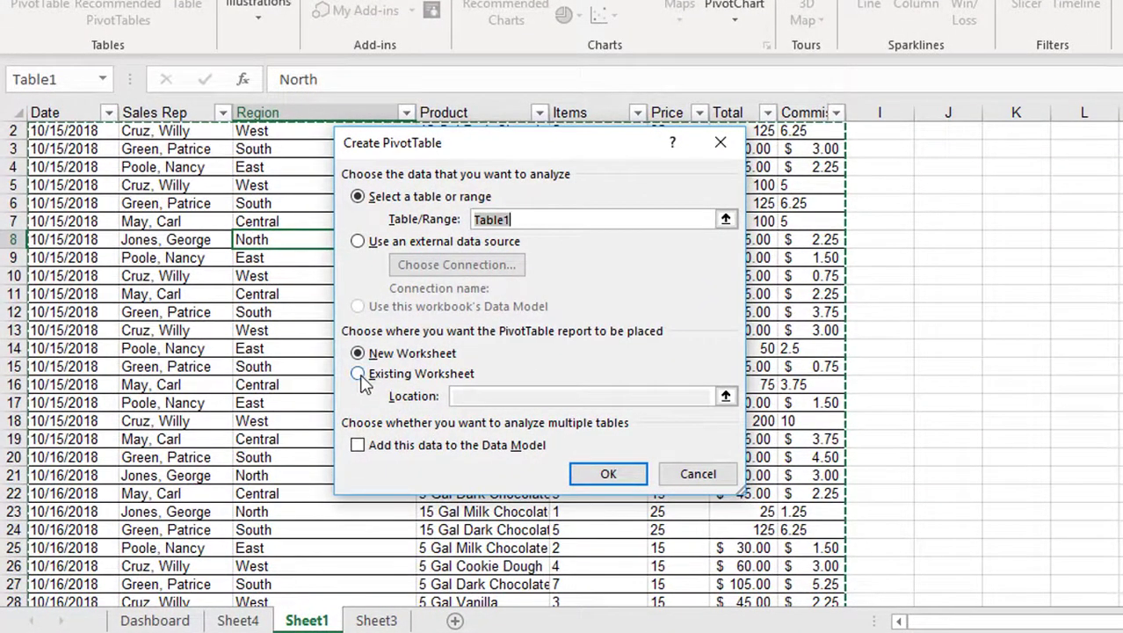
left_click(359, 373)
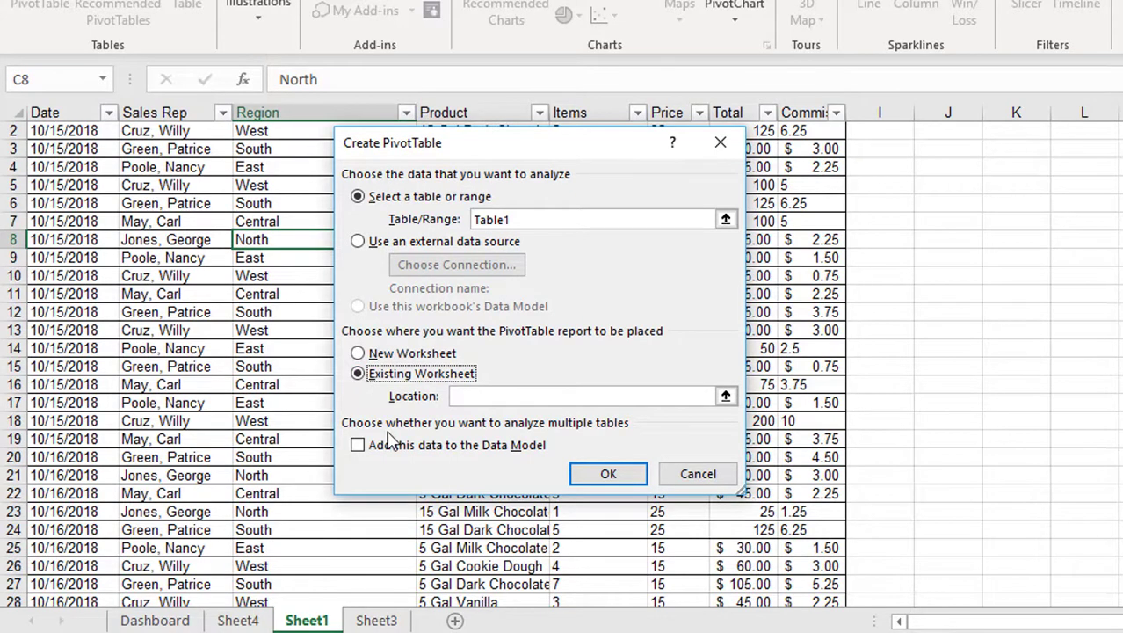
left_click(499, 397)
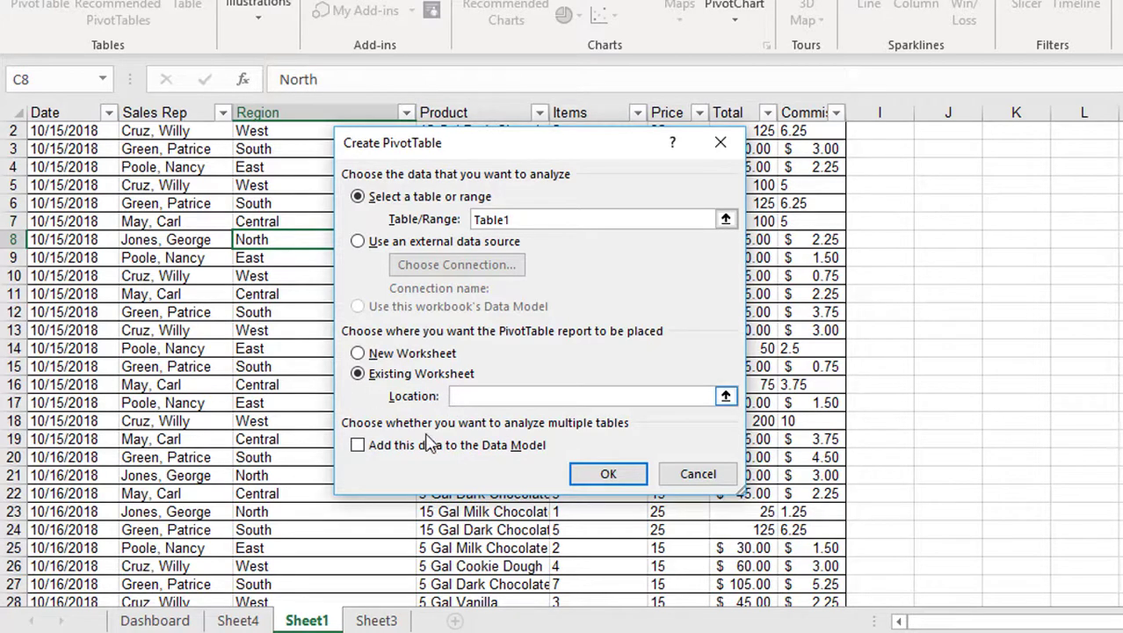
key("ctrl+Page_Up")
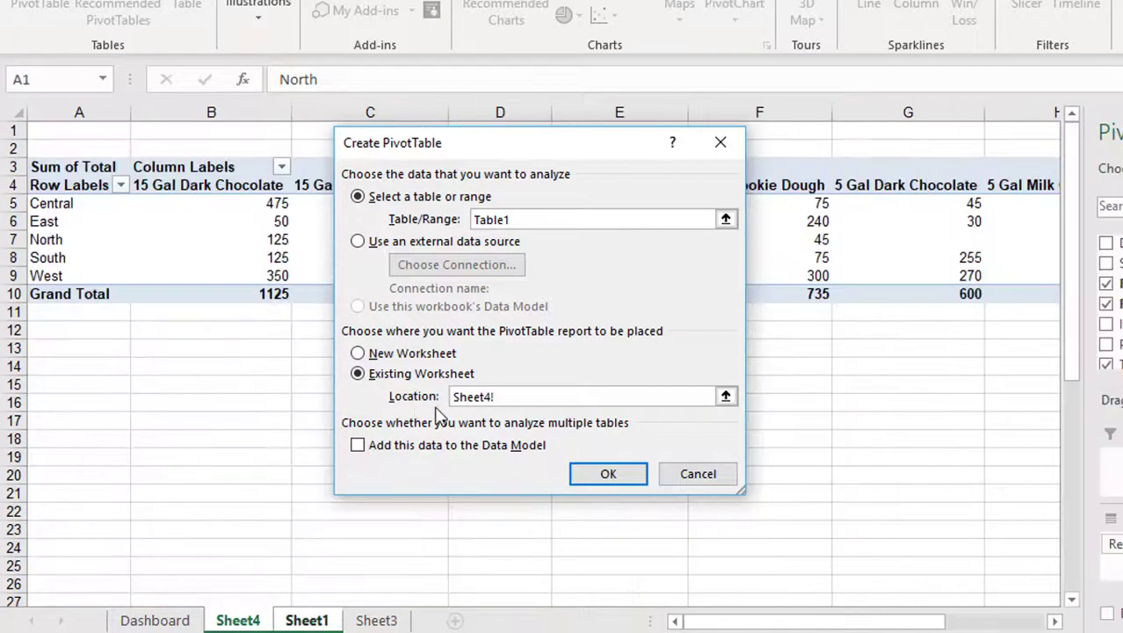
left_click(68, 441)
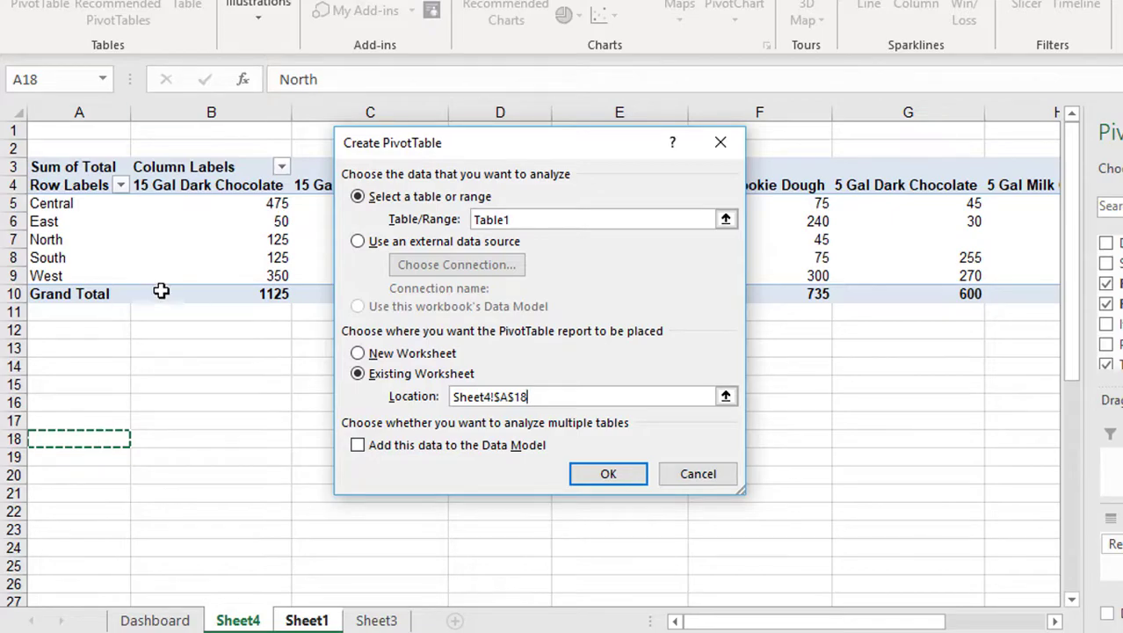
left_click(608, 473)
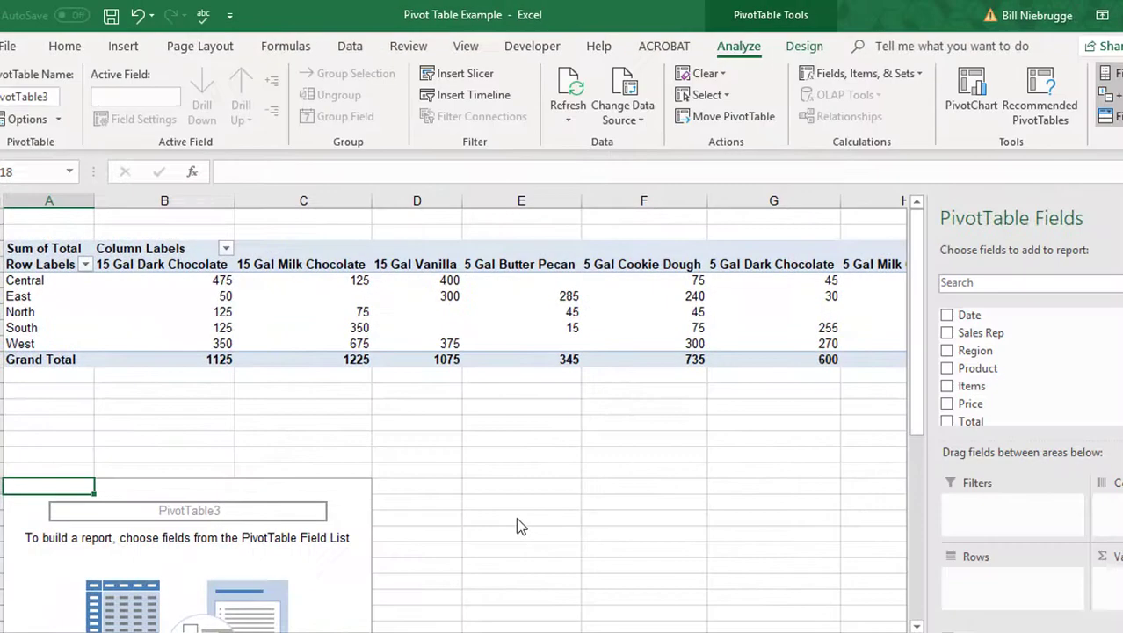
scroll(281, 510, "down", 2)
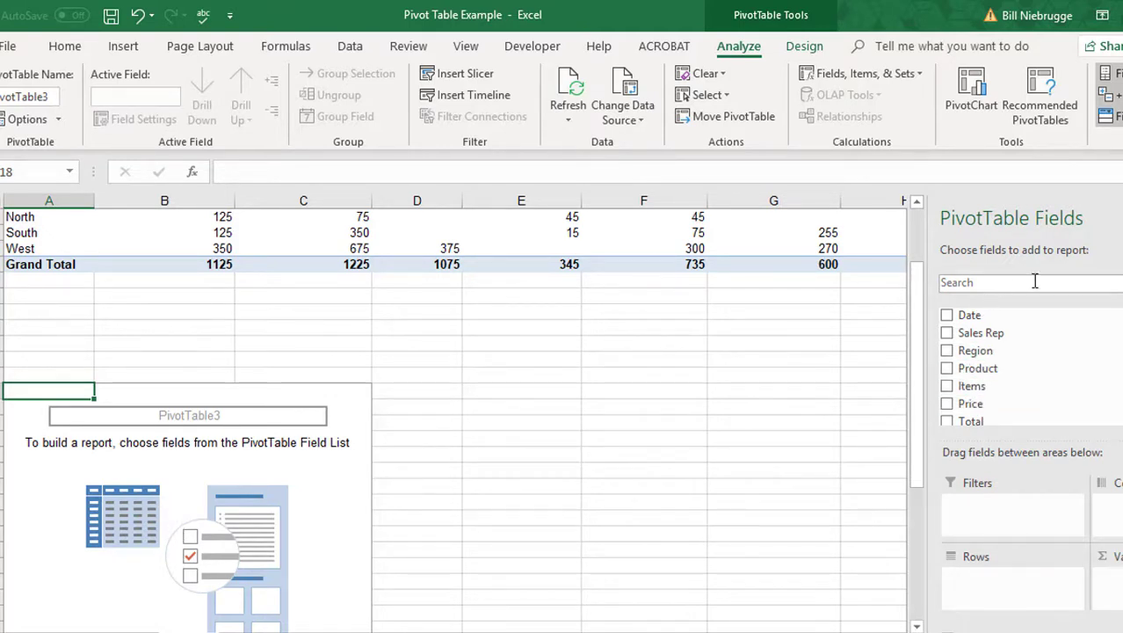
left_click(947, 350)
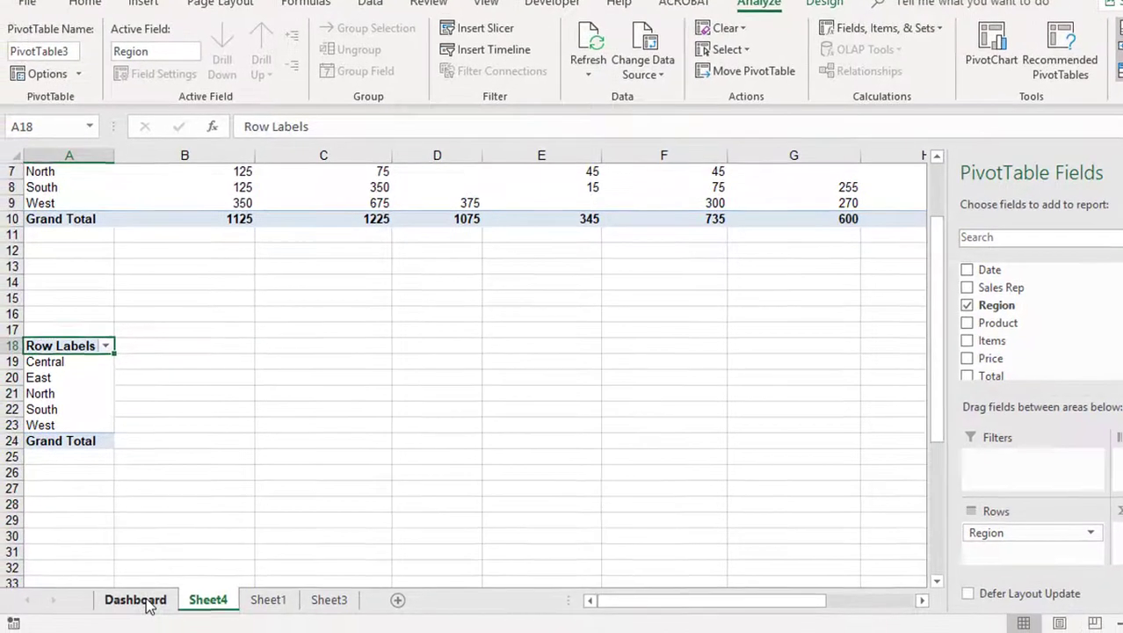
Step: Add list data validation to Dashboard cell B2 with source =Sheet4!$A$19:$A$23 and check its dropdown choices
left_click(141, 599)
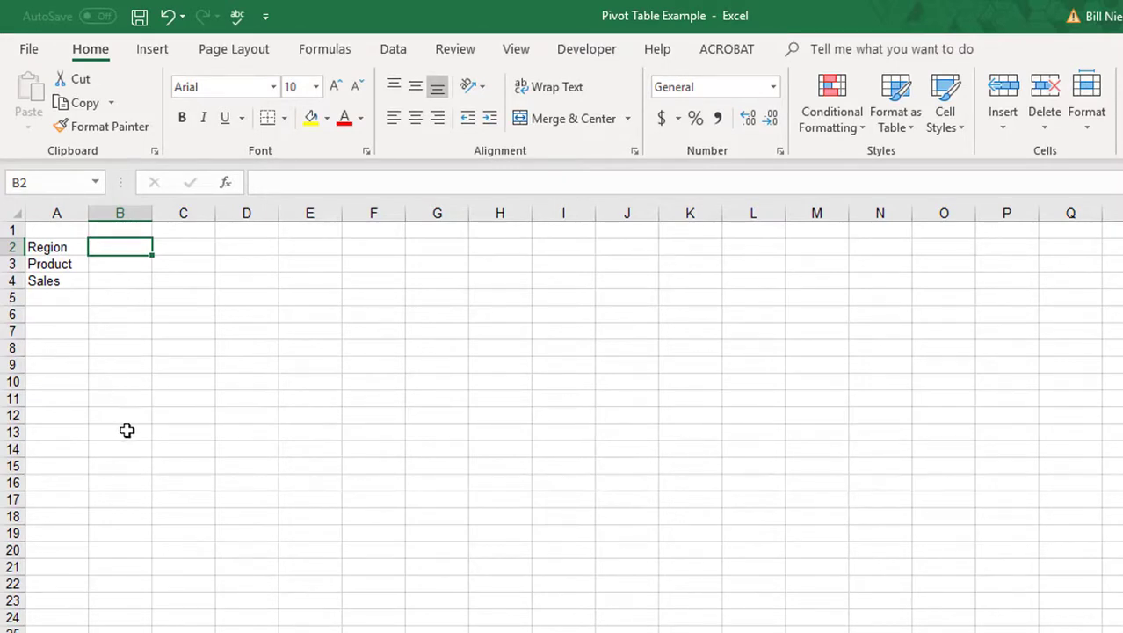
left_click(393, 49)
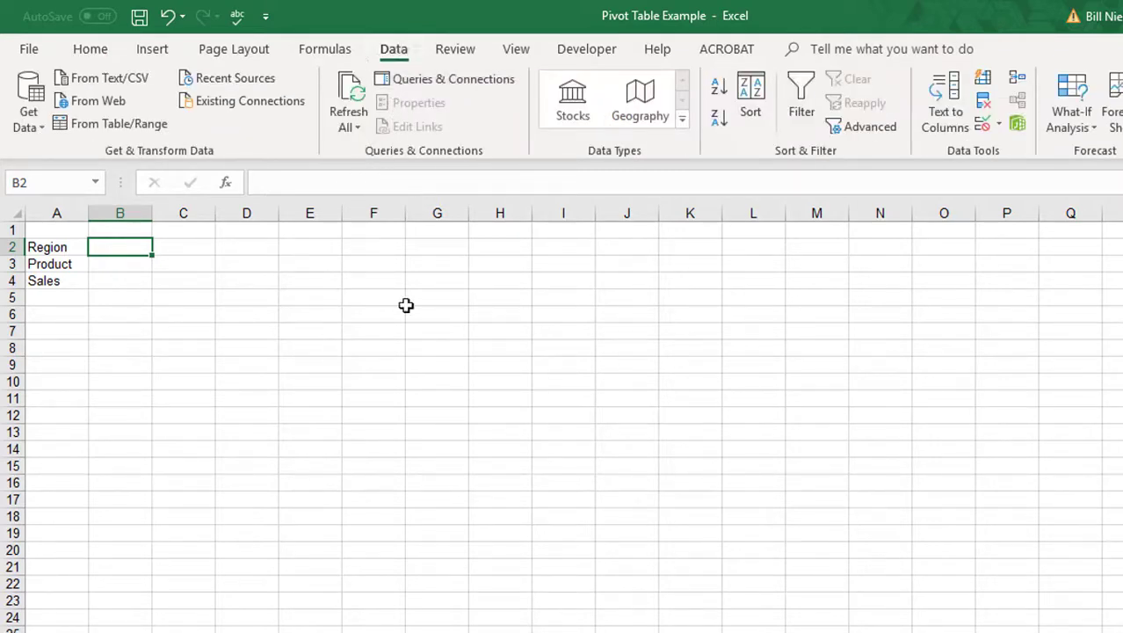
left_click(985, 138)
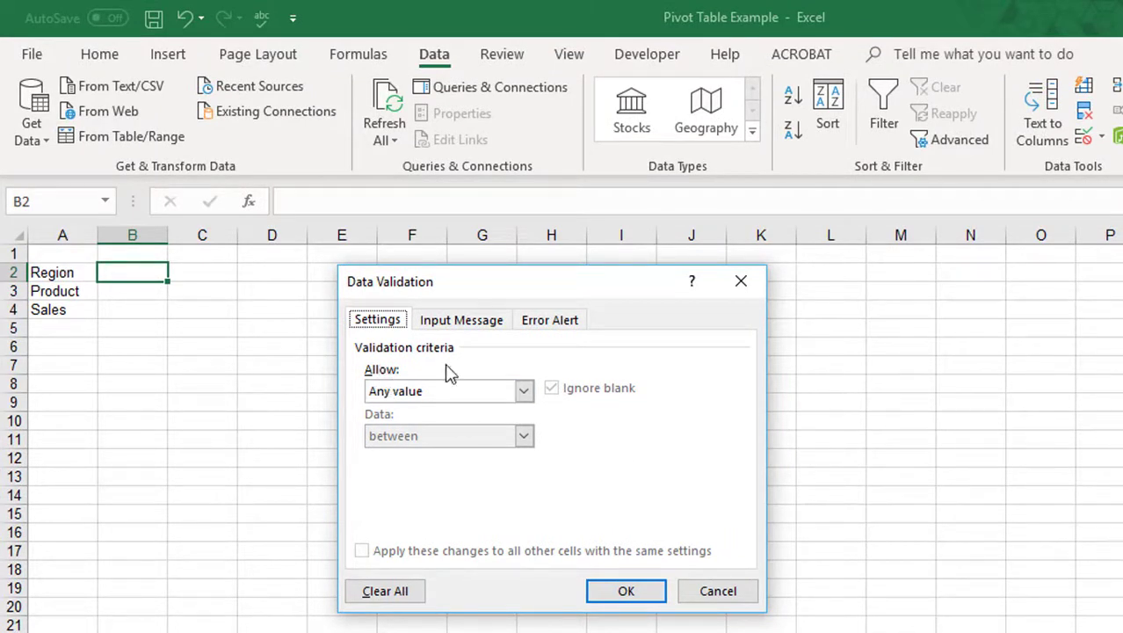
left_click(523, 393)
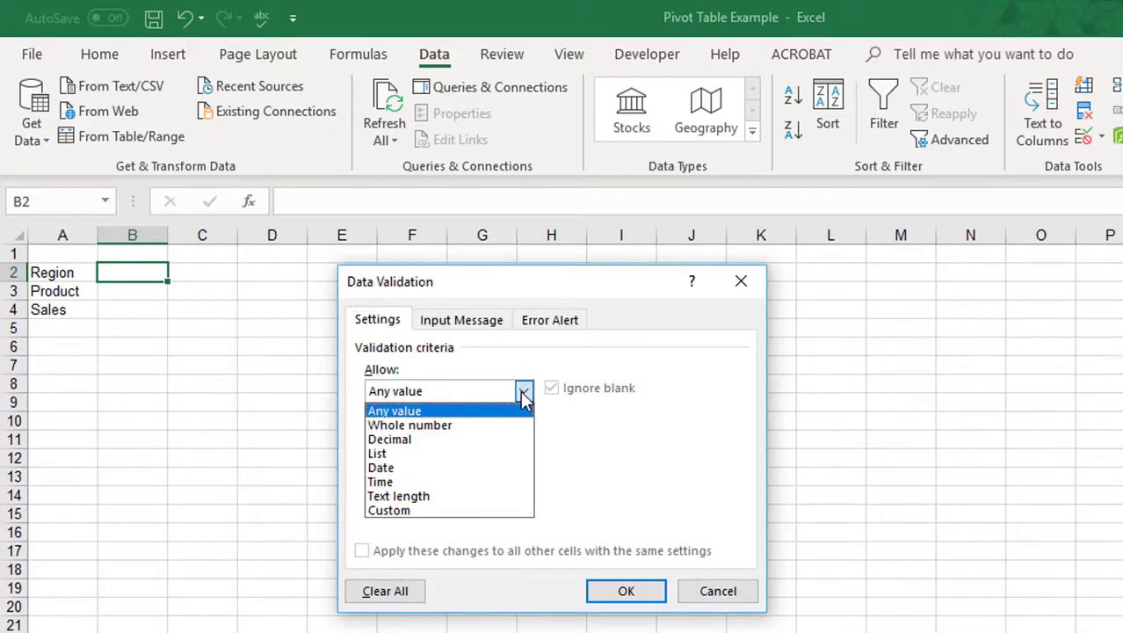
left_click(453, 453)
left_click(461, 482)
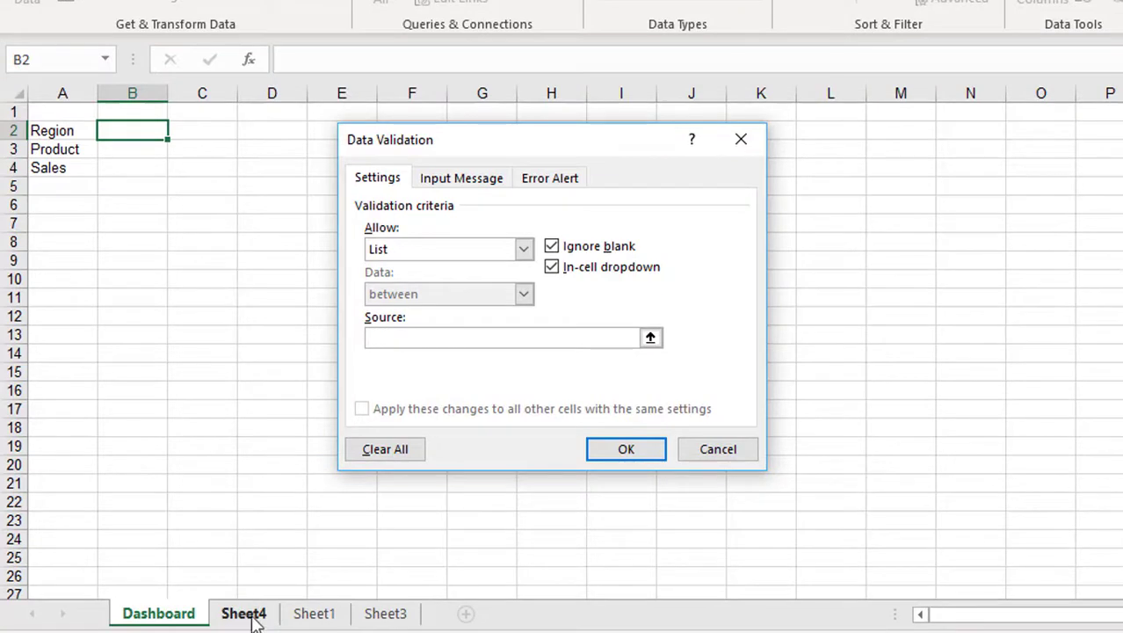
left_click(254, 615)
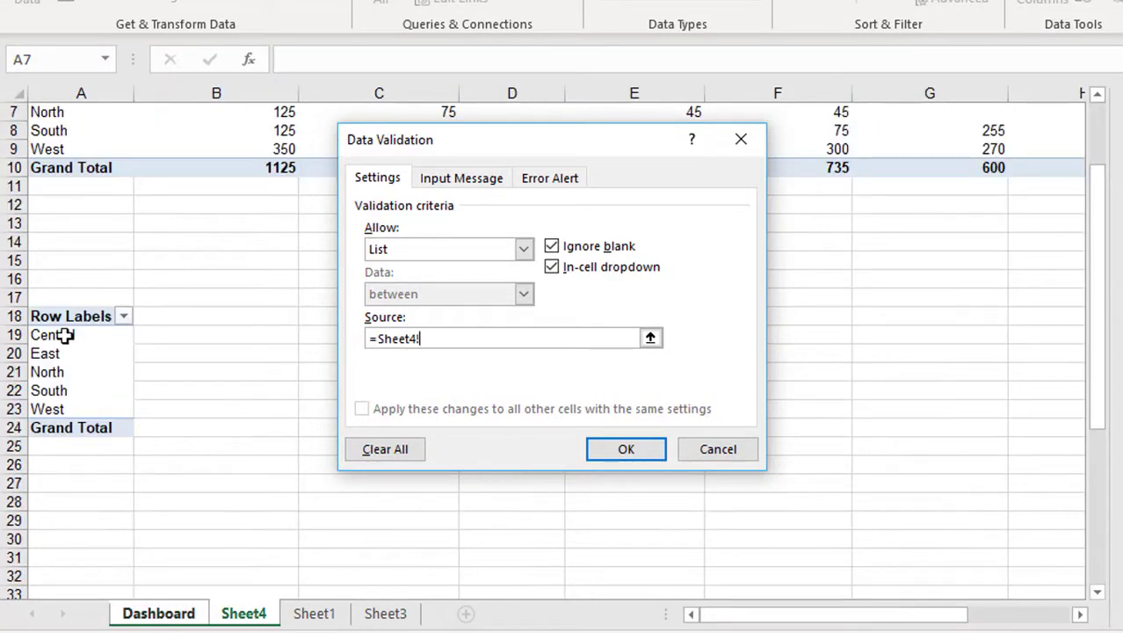
left_click_drag(55, 334, 63, 406)
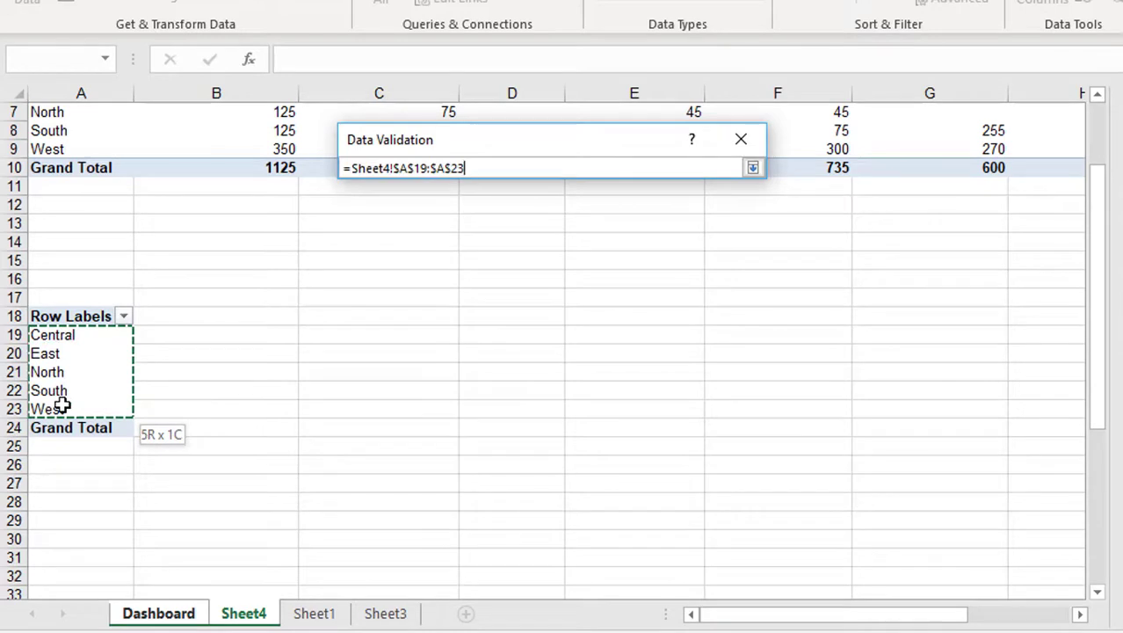
left_click_drag(62, 406, 60, 402)
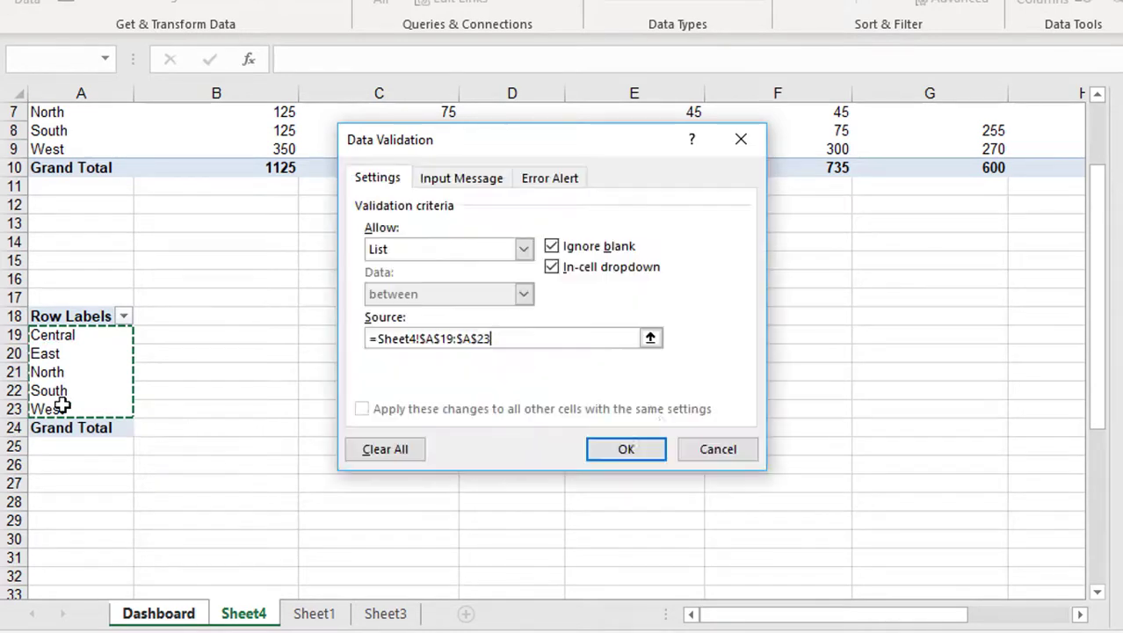
left_click(644, 451)
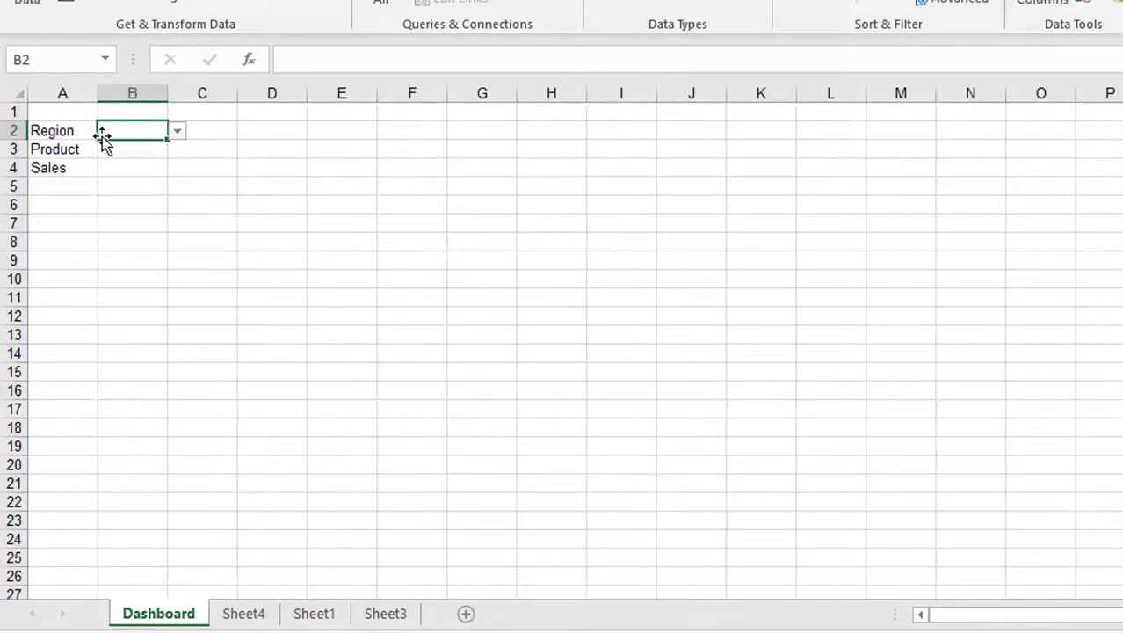
left_click(177, 134)
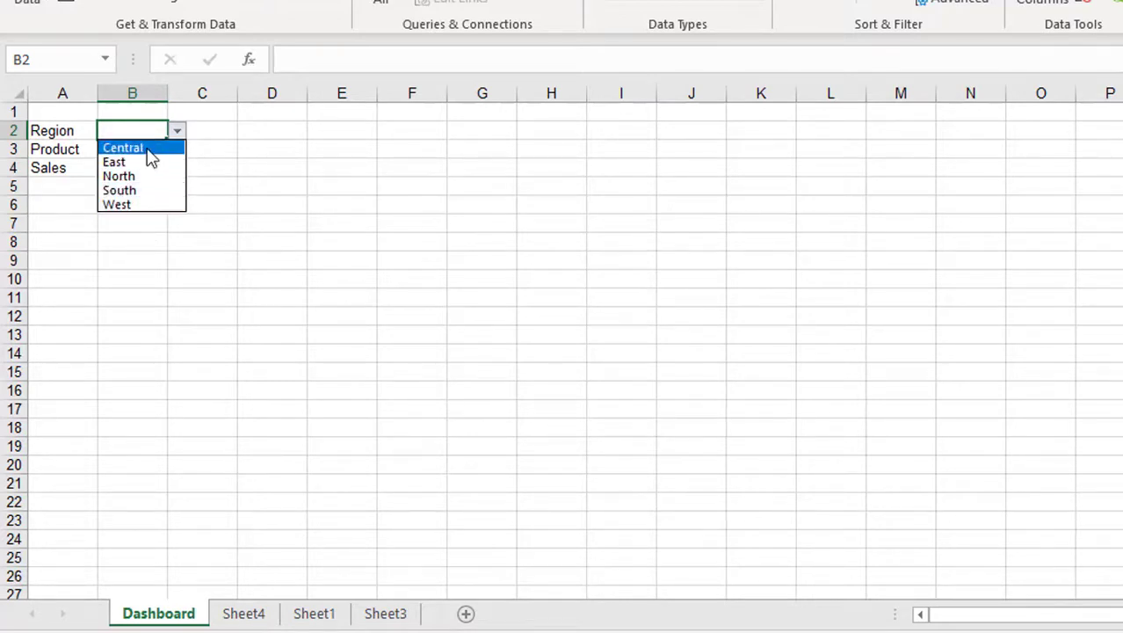
key("Escape")
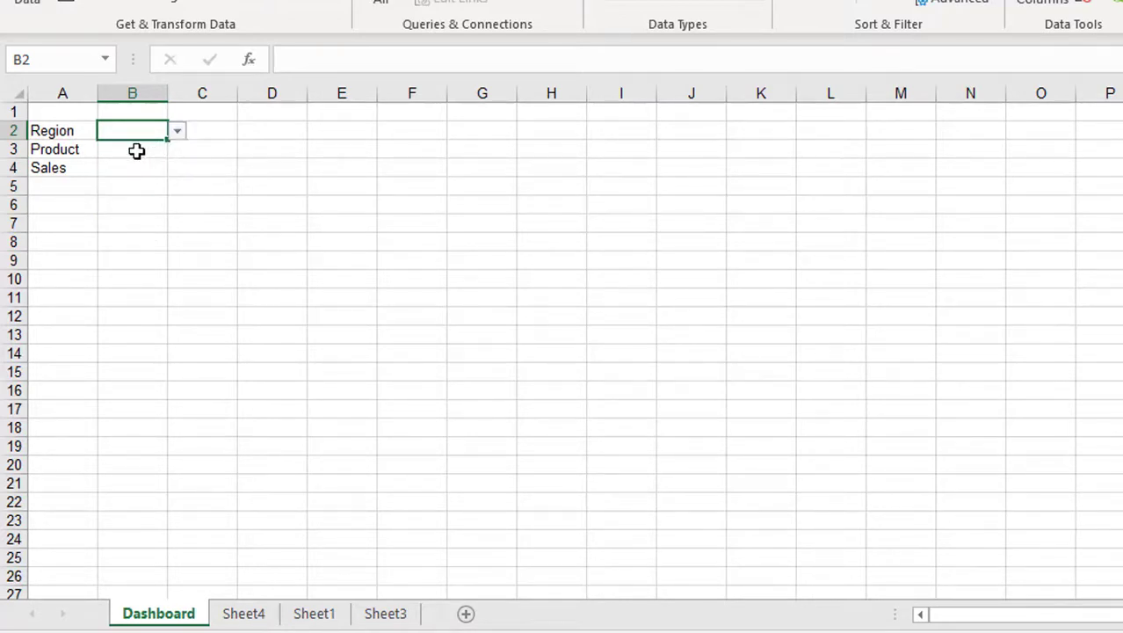
Step: Create a PivotTable from Table1 on the existing worksheet at Sheet4!$C$18 and add Product as its row field
left_click(136, 151)
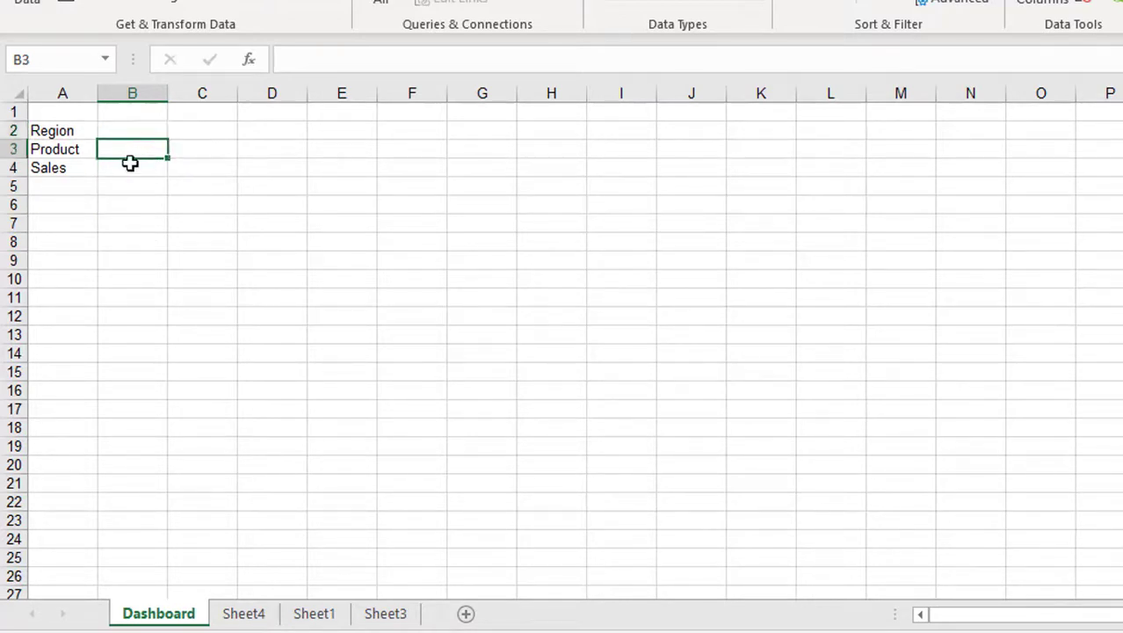
left_click(314, 615)
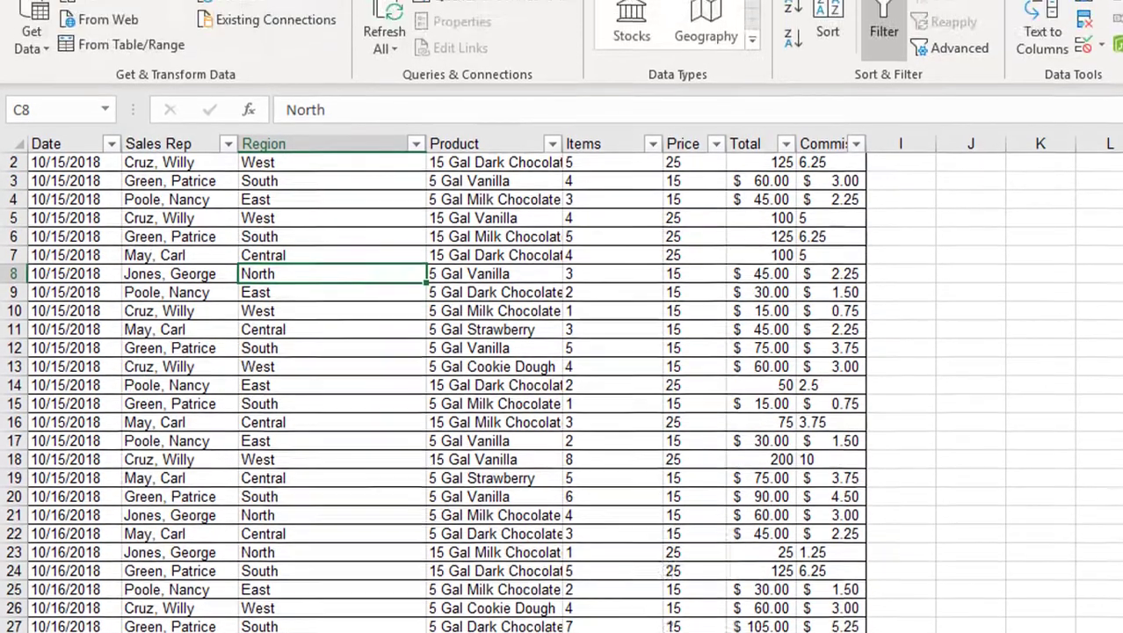
left_click(168, 1)
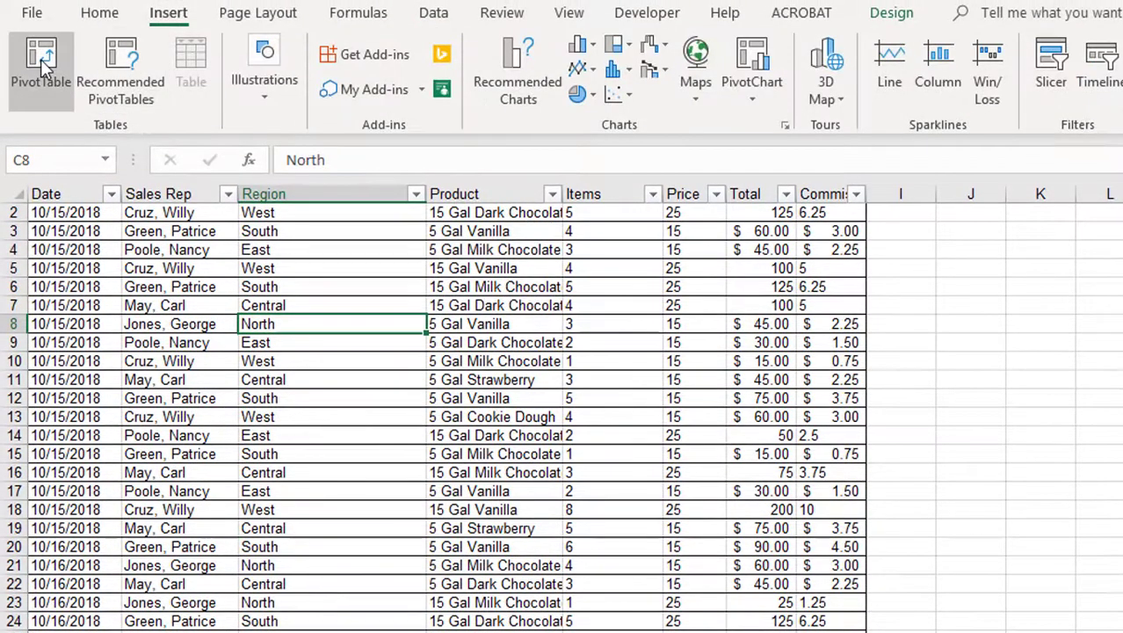
left_click(43, 13)
left_click(365, 461)
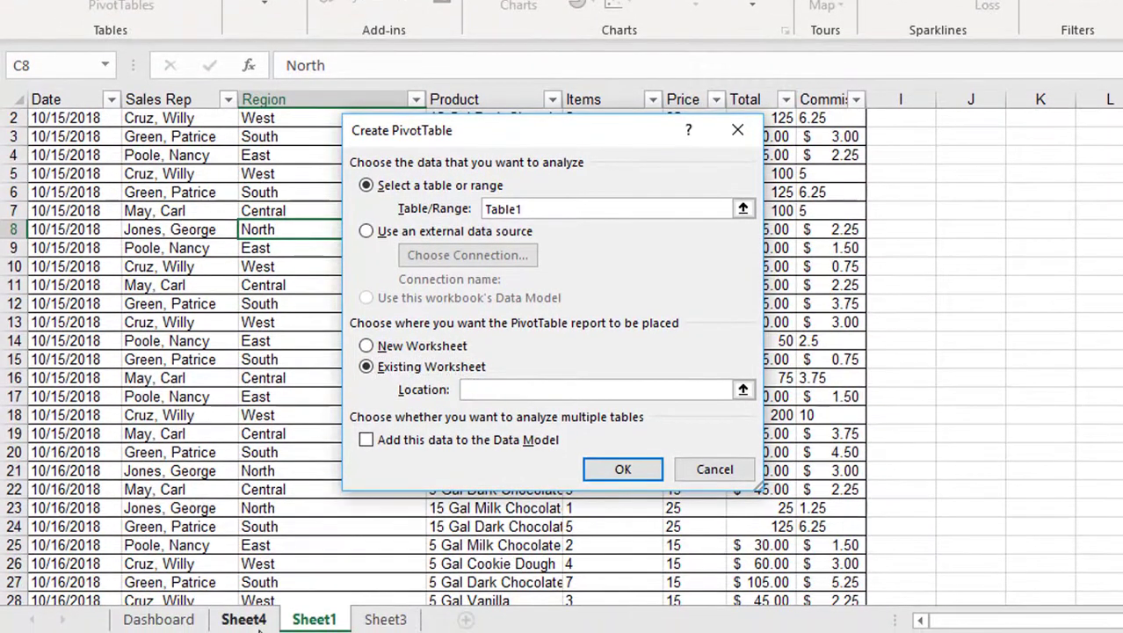
left_click(256, 620)
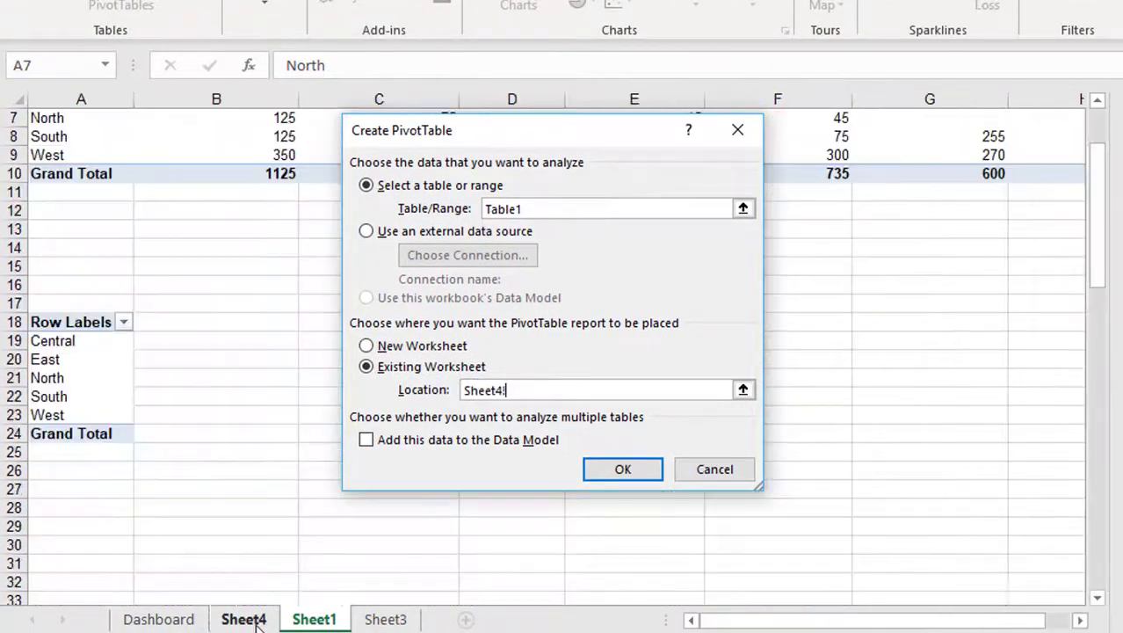
left_click(313, 324)
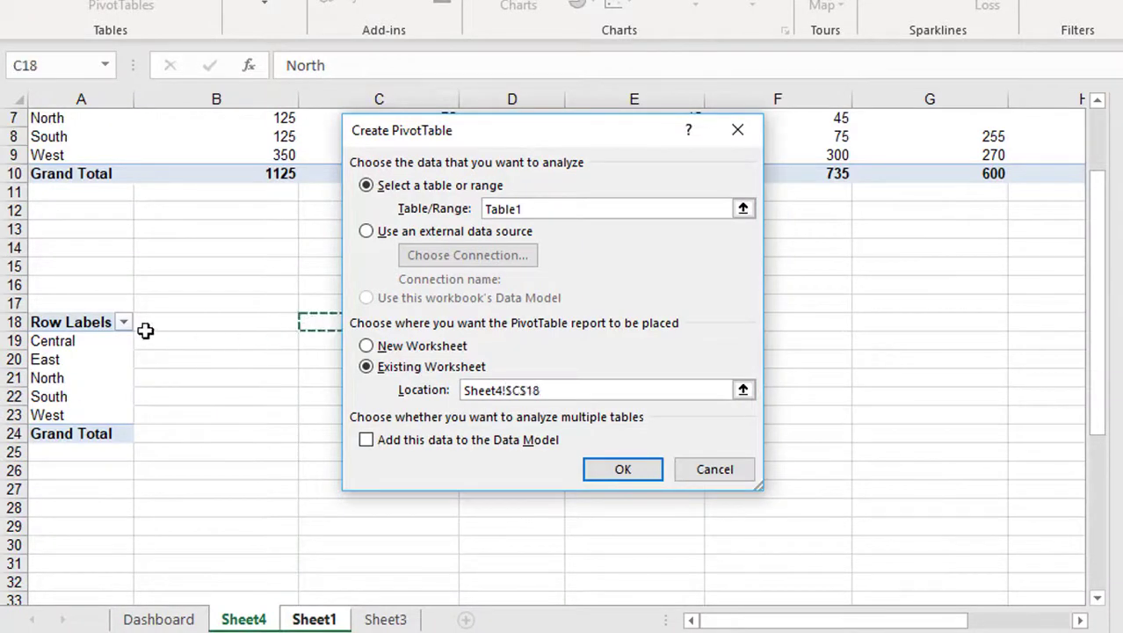
left_click(621, 469)
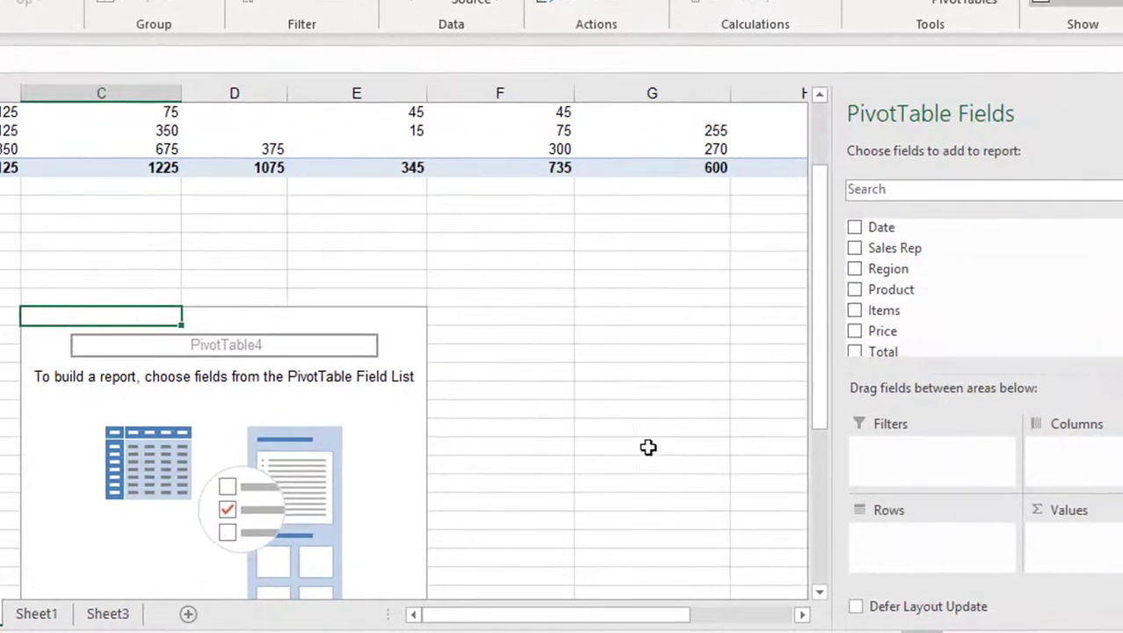
left_click(856, 294)
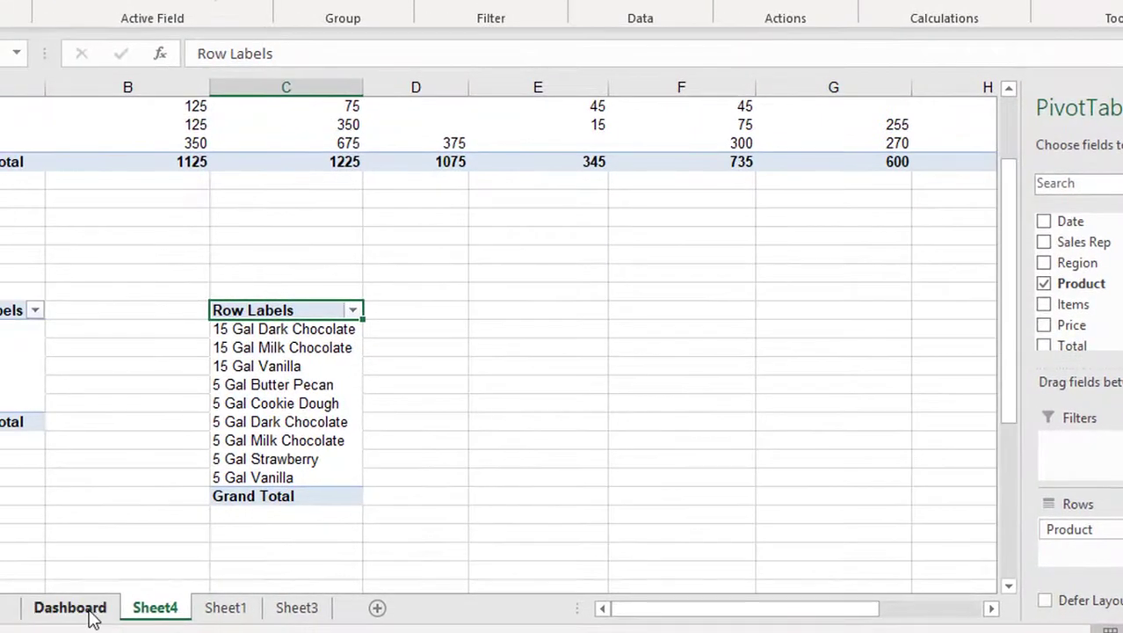
Step: Add list data validation to Dashboard cell B3, sourced from the product names in the Sheet4 PivotTable starting at C18
left_click(87, 612)
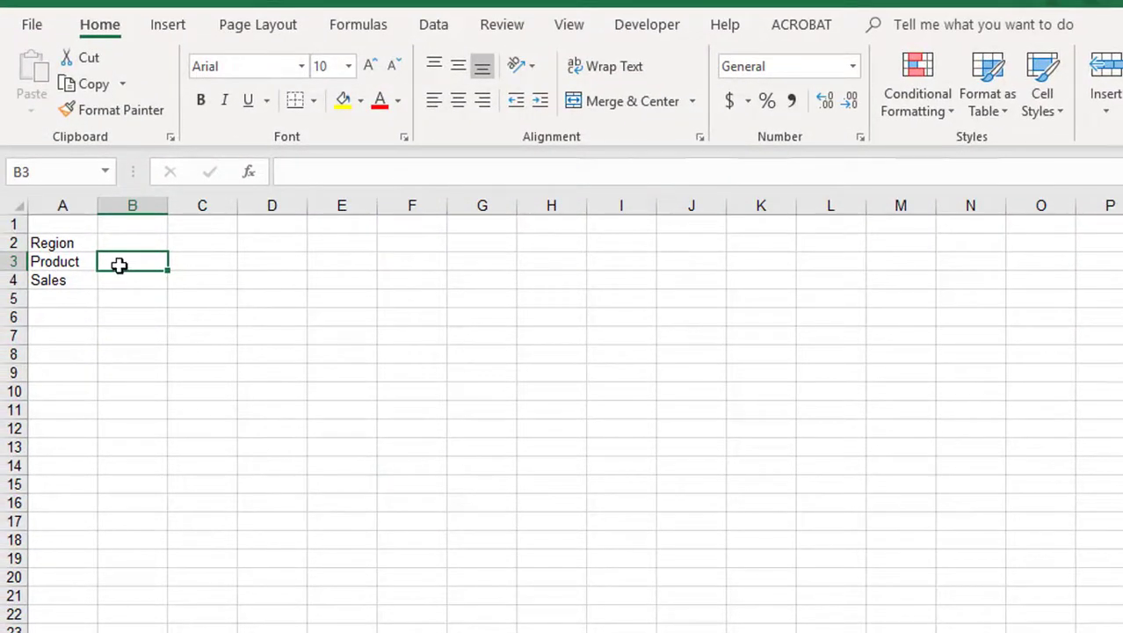
left_click(437, 27)
left_click(1087, 114)
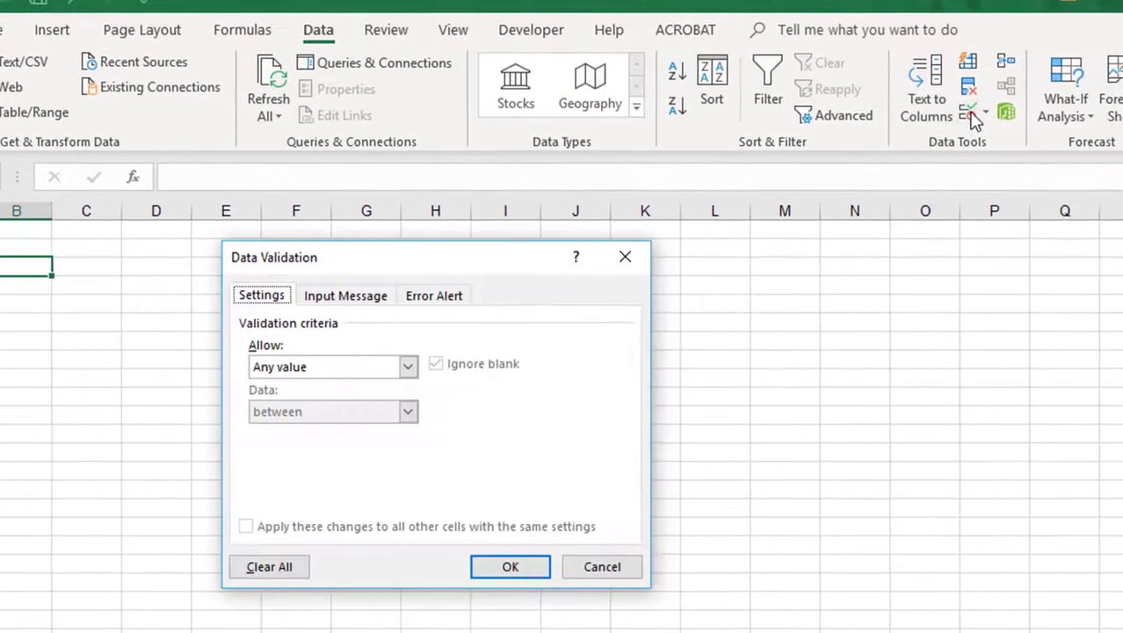
left_click(392, 368)
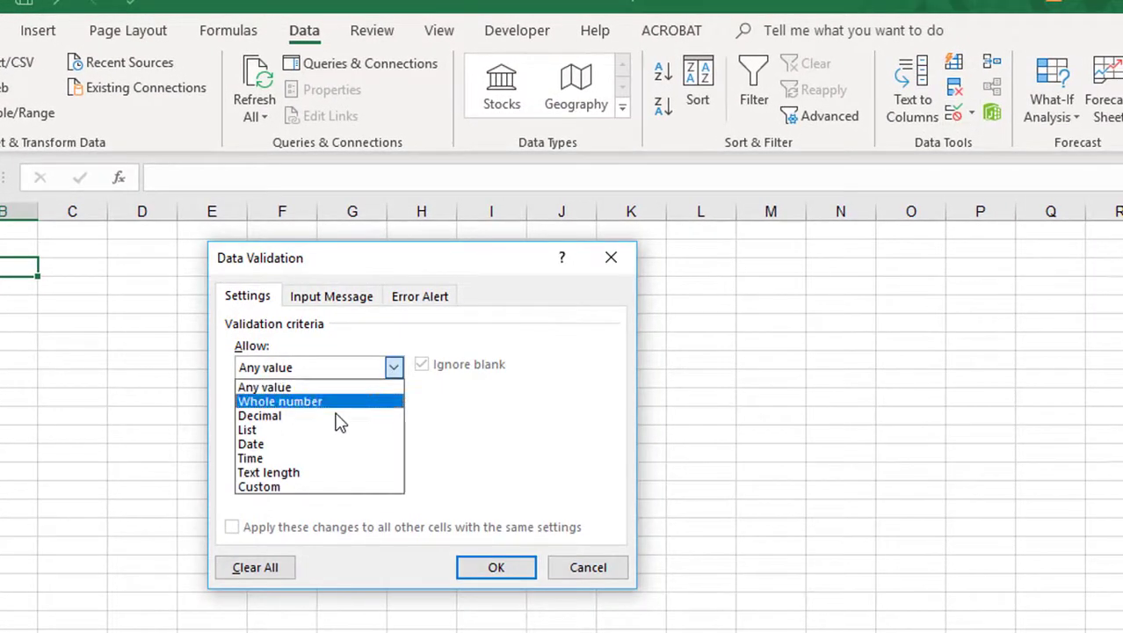
left_click(339, 429)
left_click(339, 457)
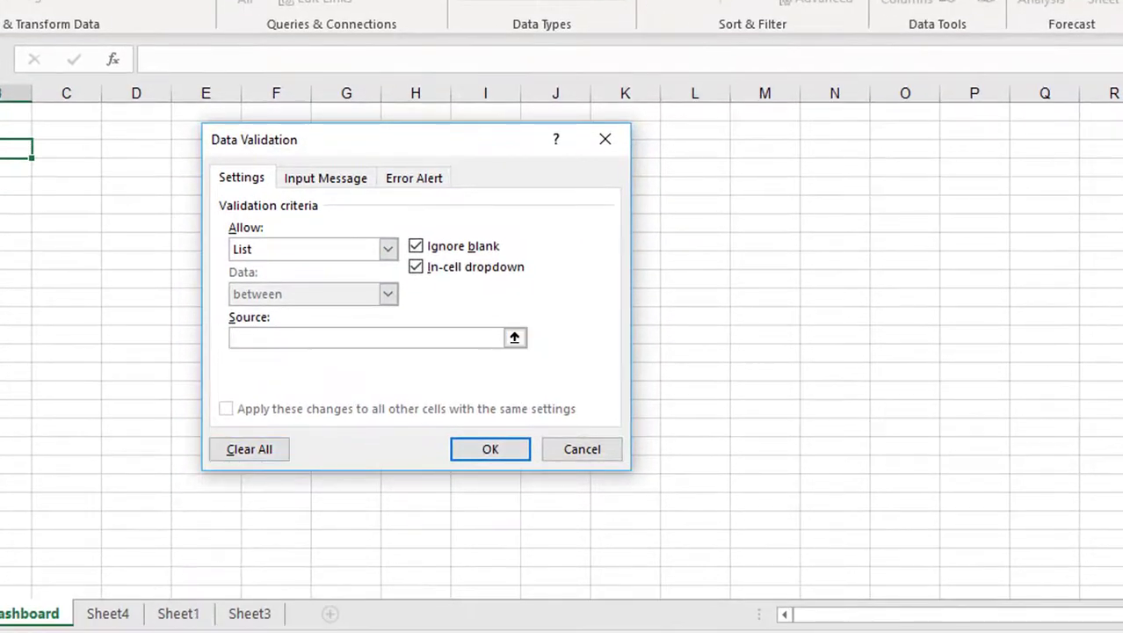
left_click(114, 614)
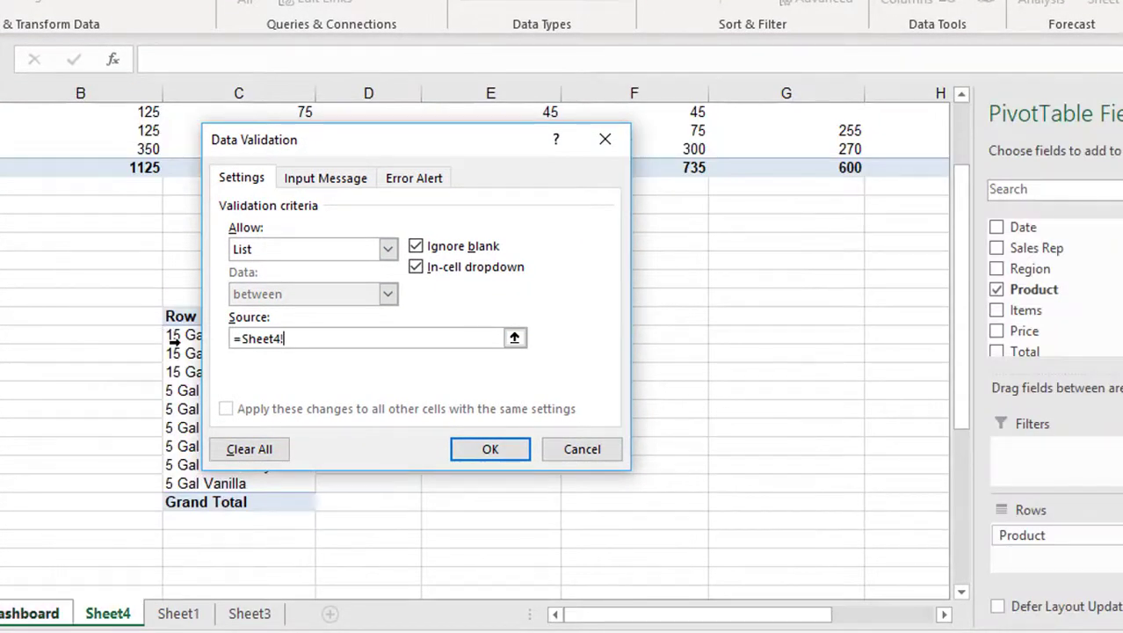
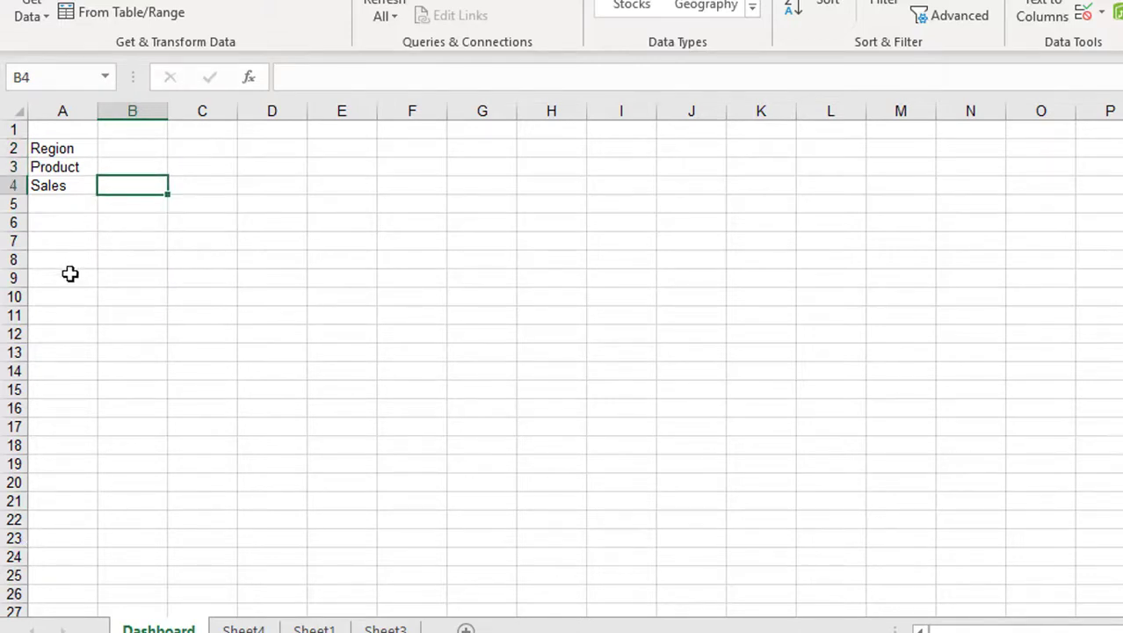
Step: Choose East as the Region in Dashboard cell B2 and 15 Gal Vanilla as the Product in B3
left_click(120, 147)
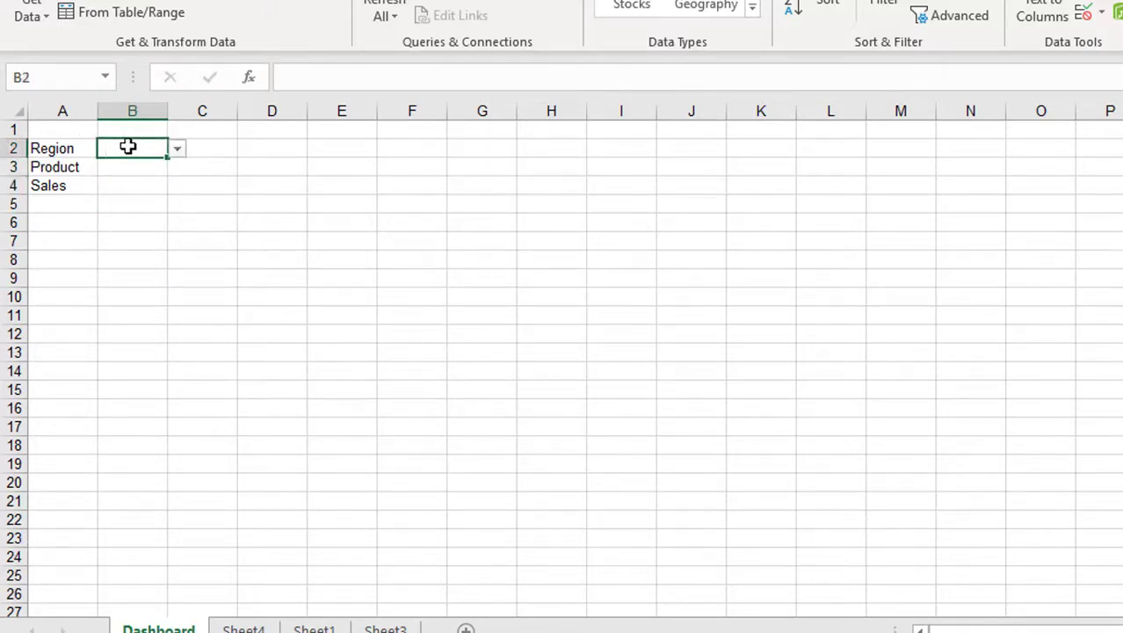
left_click(178, 149)
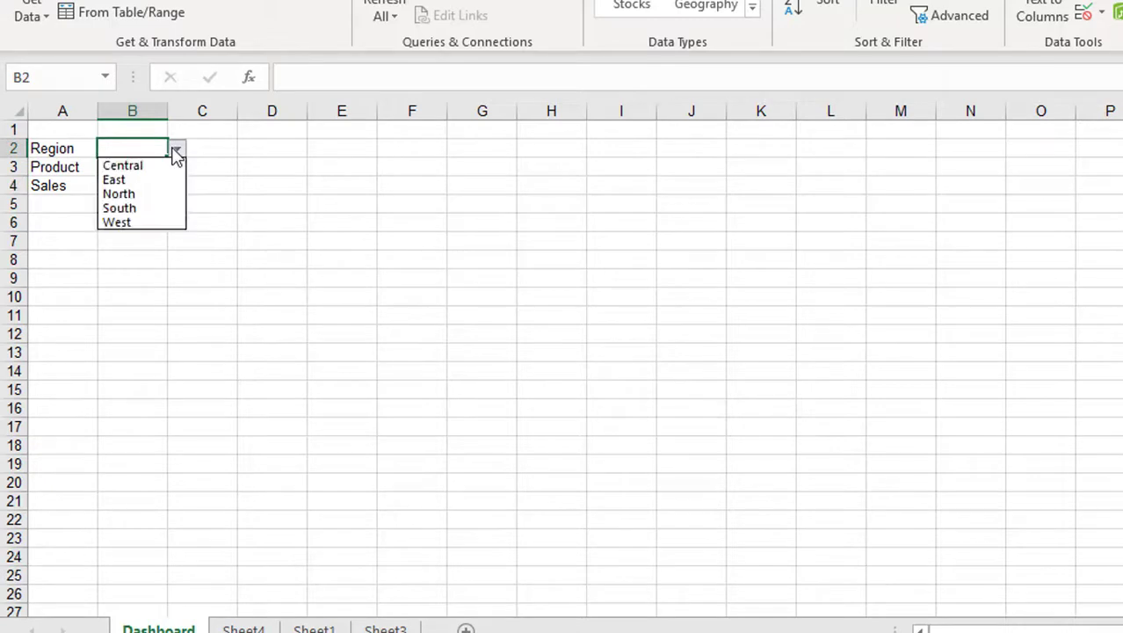
left_click(138, 180)
left_click(129, 168)
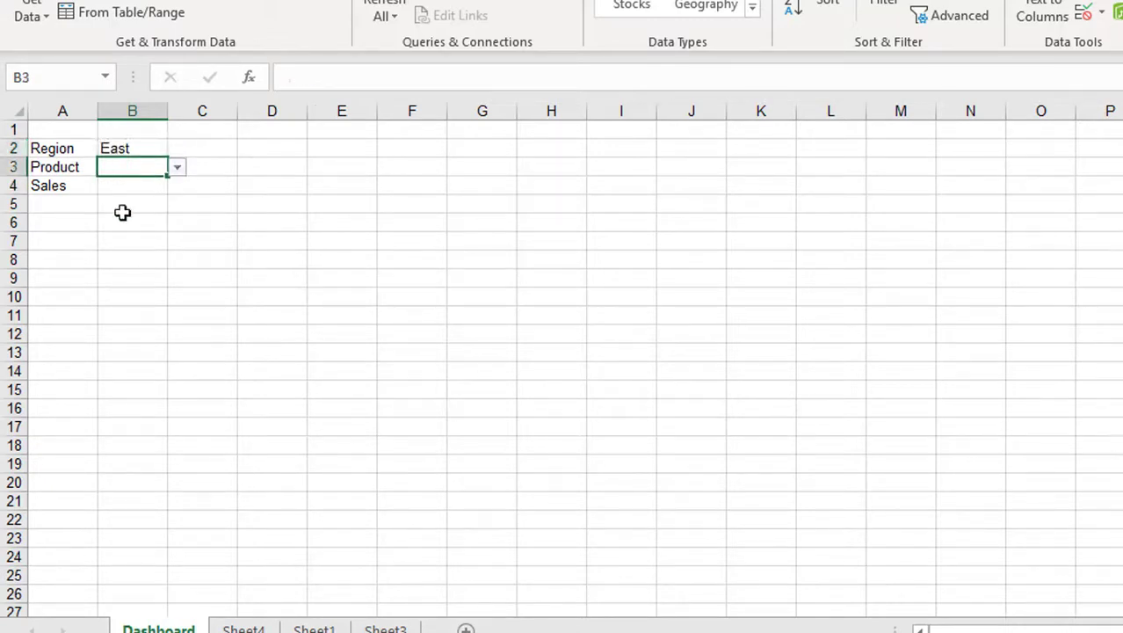
left_click(178, 169)
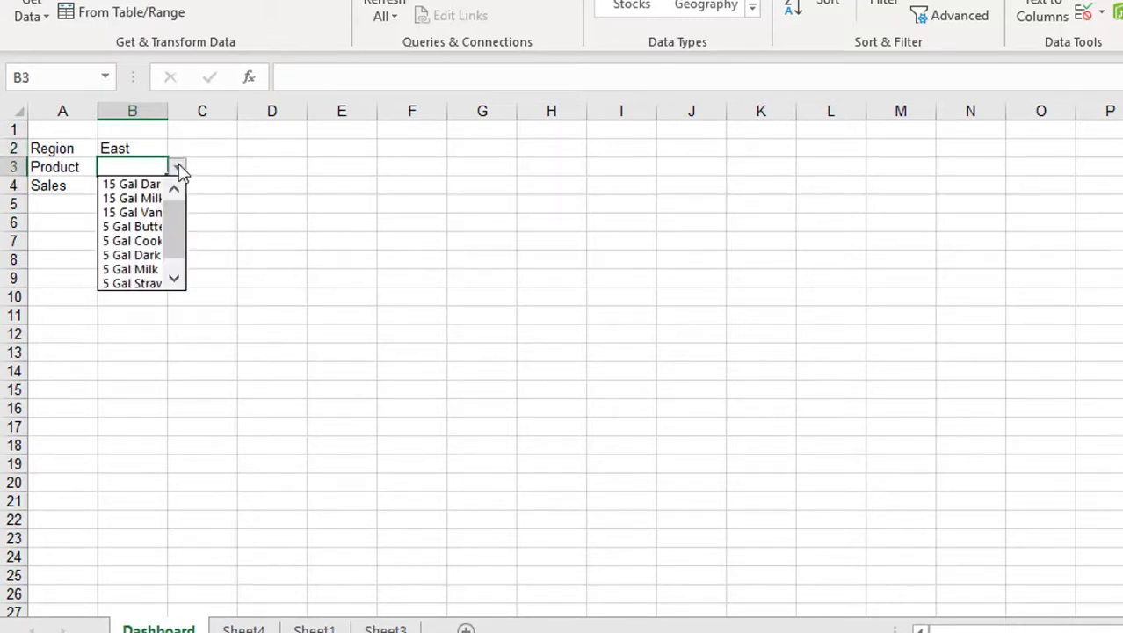
left_click(137, 212)
left_click(130, 191)
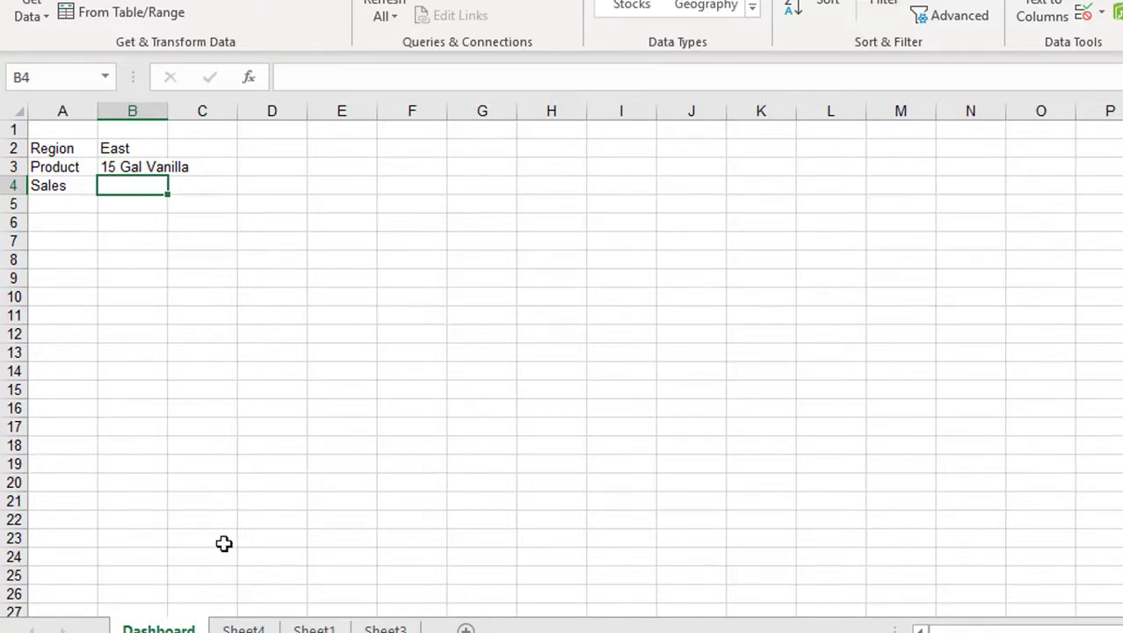
Step: Locate the East total for 15 Gal Vanilla in Sheet4's sales PivotTable and reference that cell from Dashboard cell B4
left_click(243, 625)
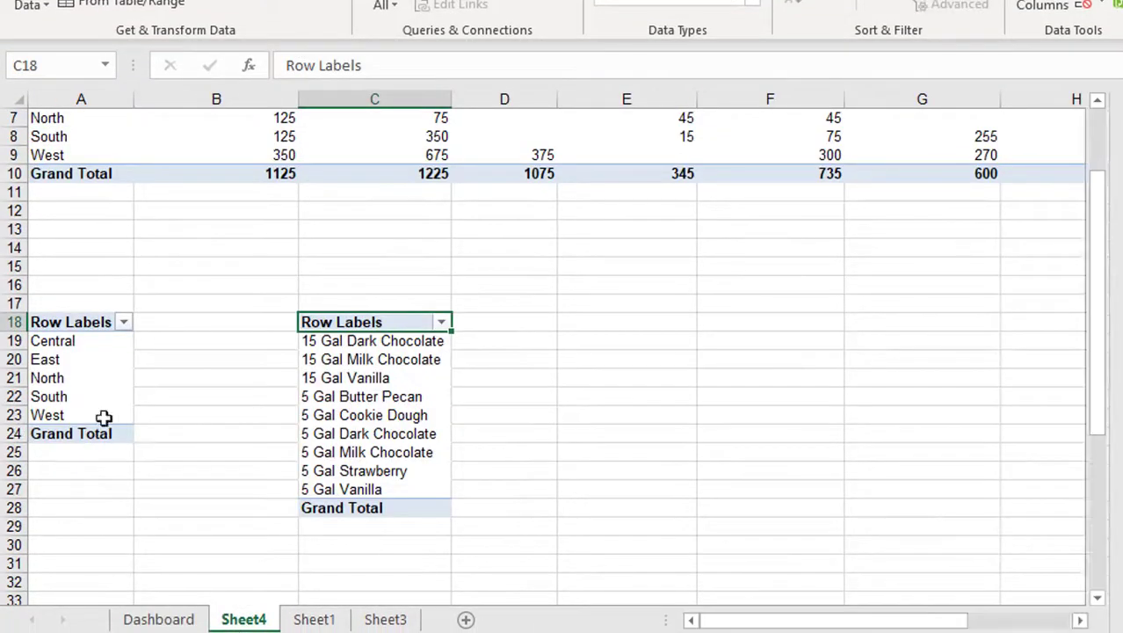
scroll(691, 161, "up", 2)
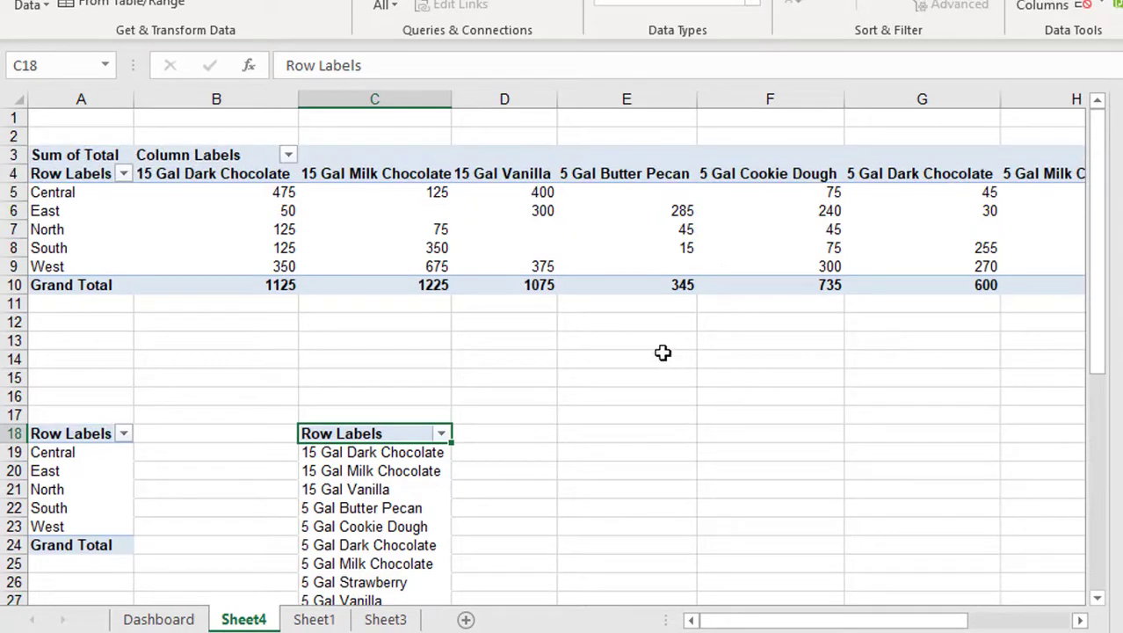
left_click(524, 211)
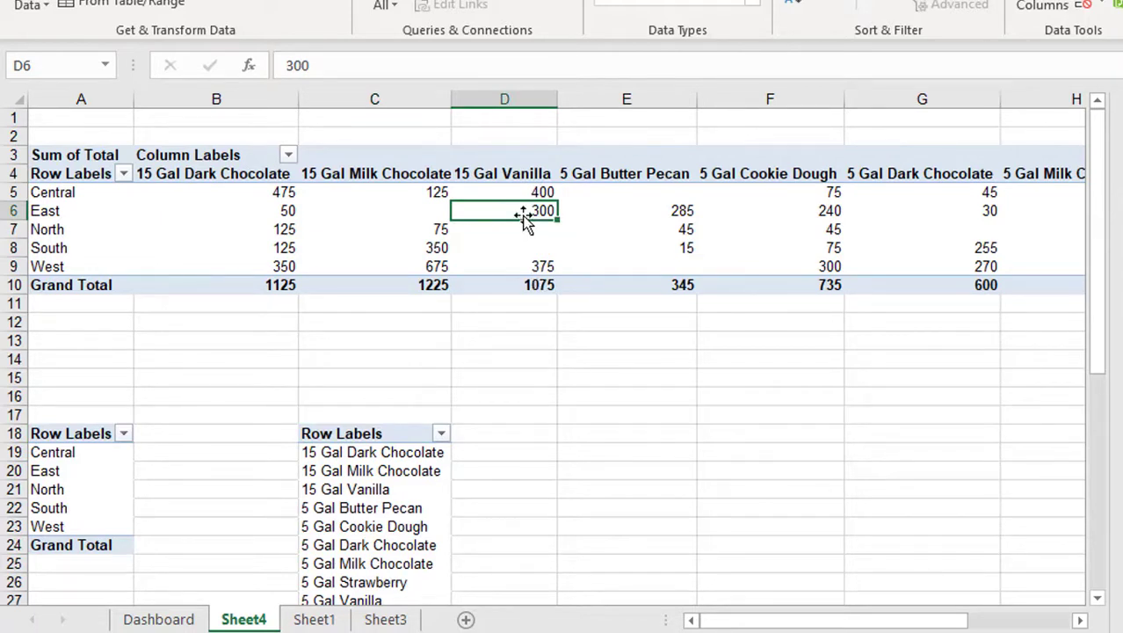
mouse_move(521, 211)
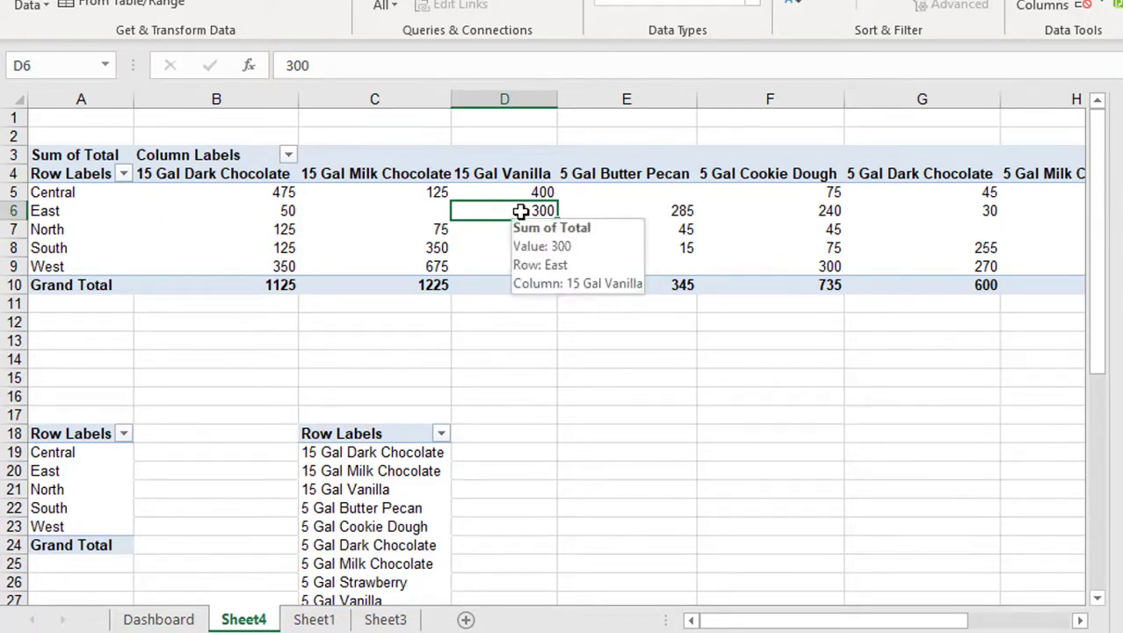
left_click(158, 619)
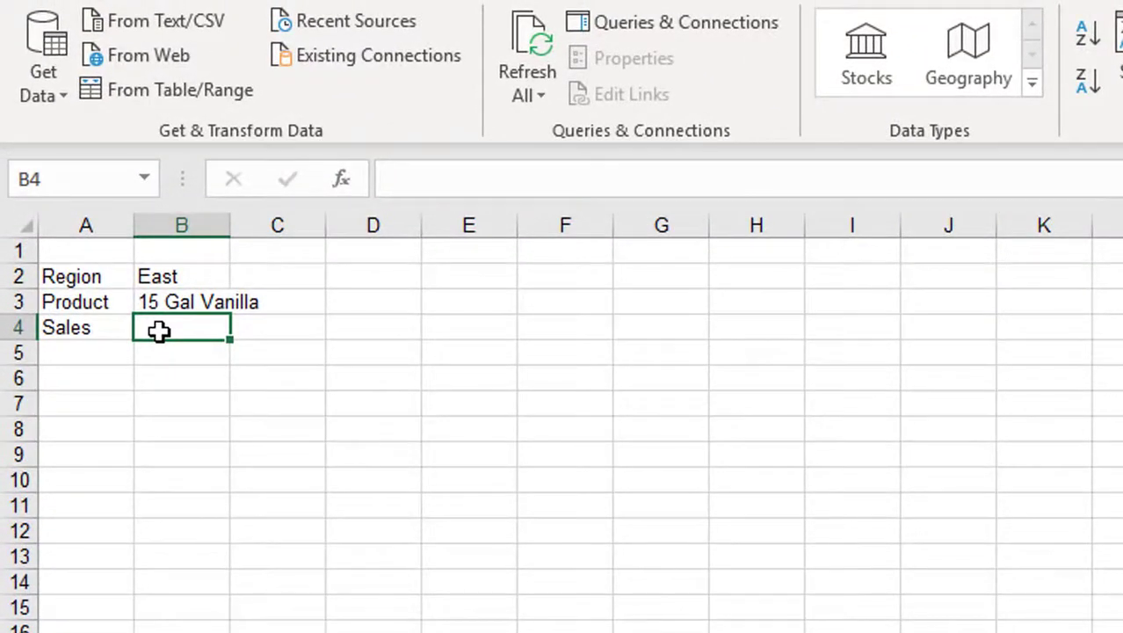
type("=")
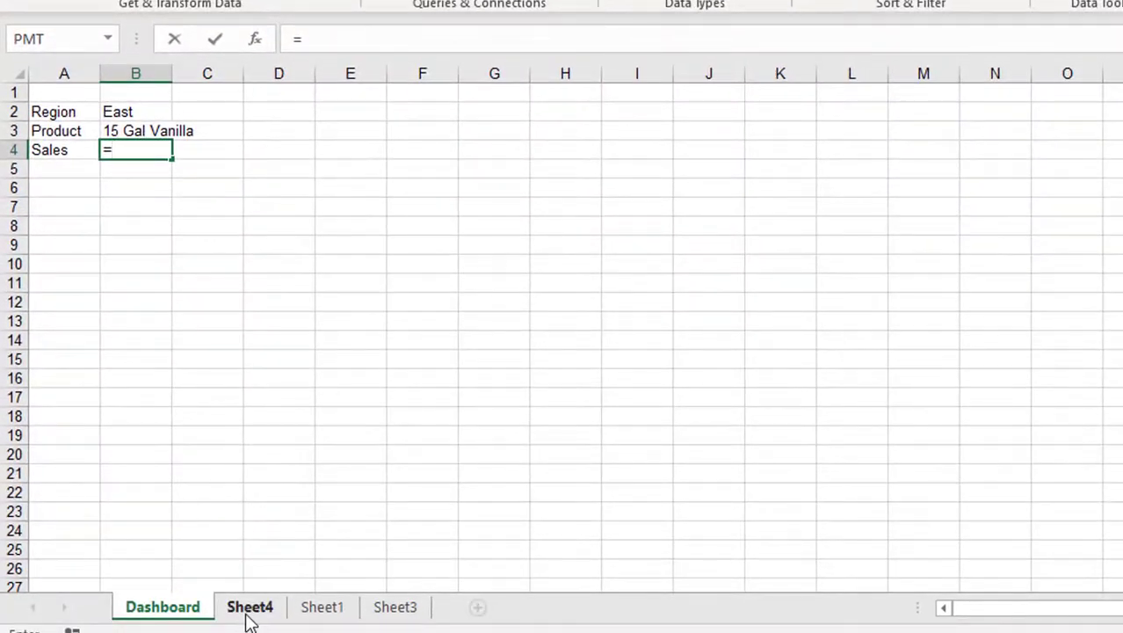
left_click(249, 608)
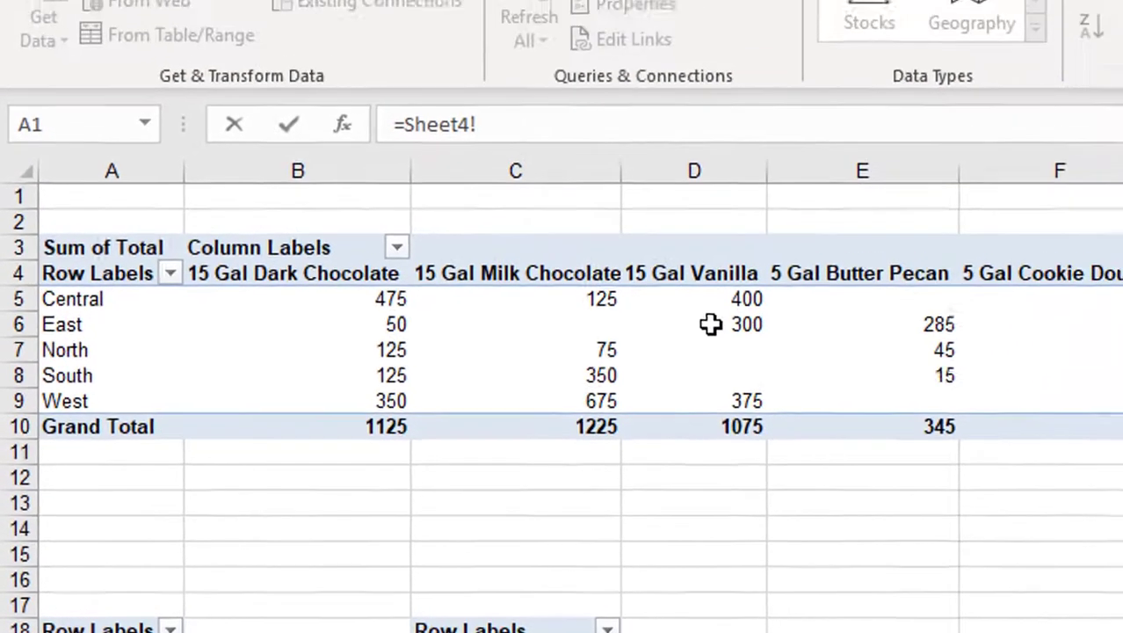
left_click(796, 287)
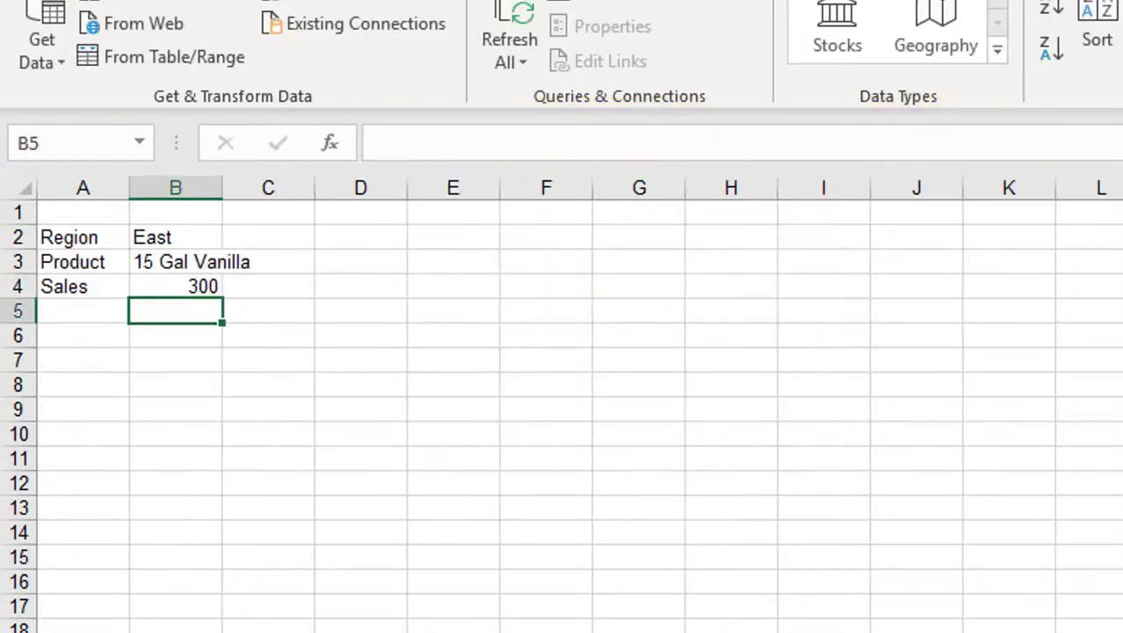
Step: Inspect the GETPIVOTDATA formula in B4 and the Region choices offered in B2
left_click(193, 281)
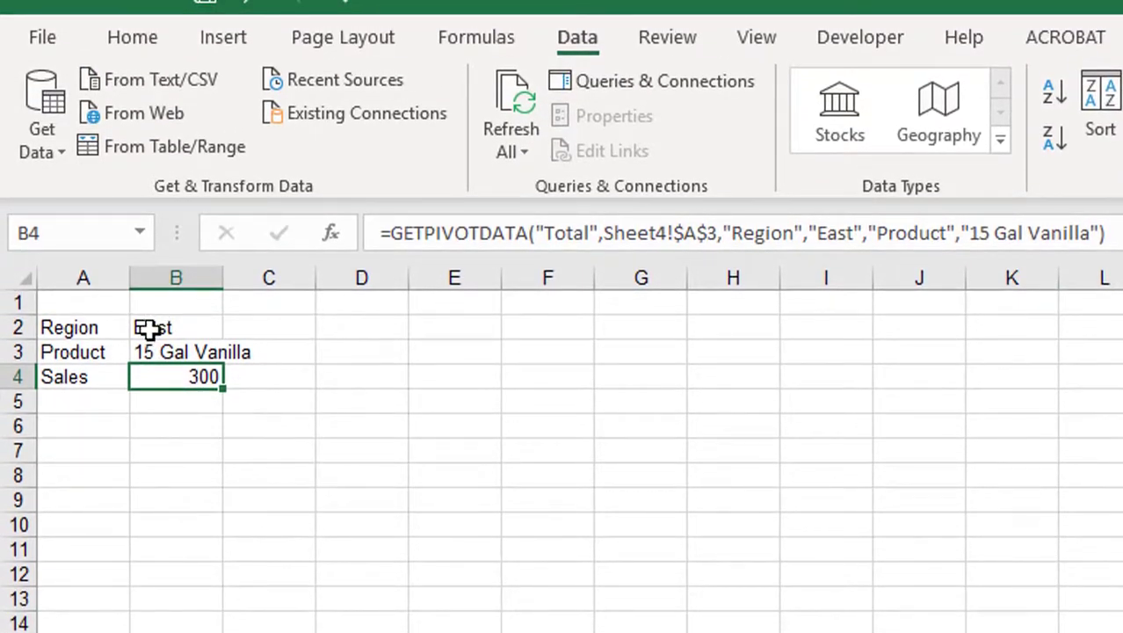
left_click(163, 327)
left_click(238, 328)
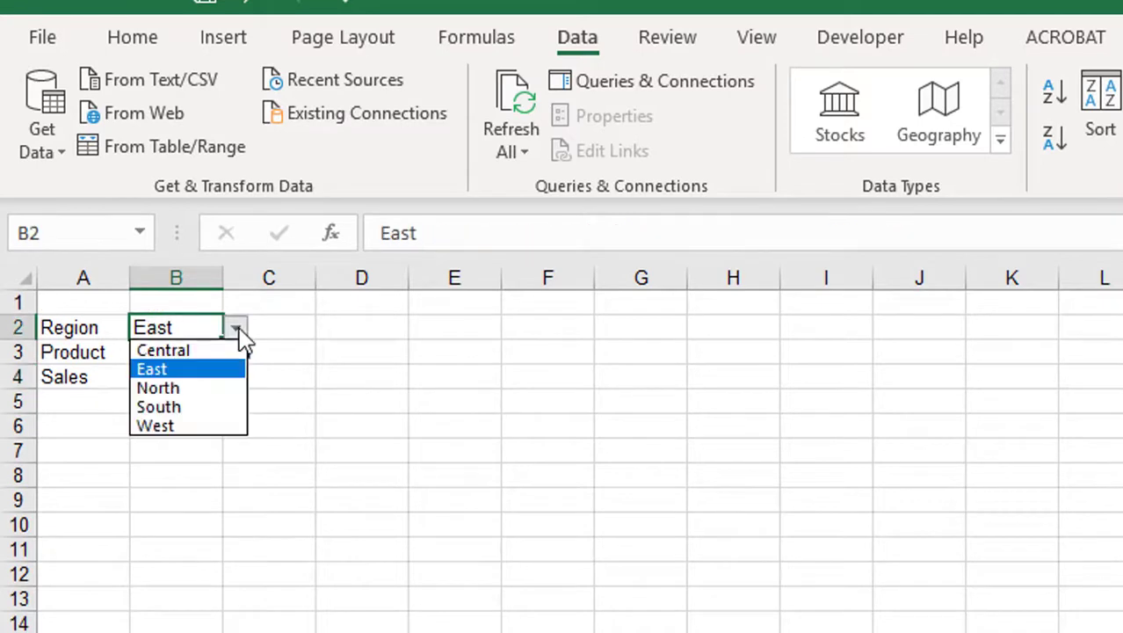
left_click(236, 328)
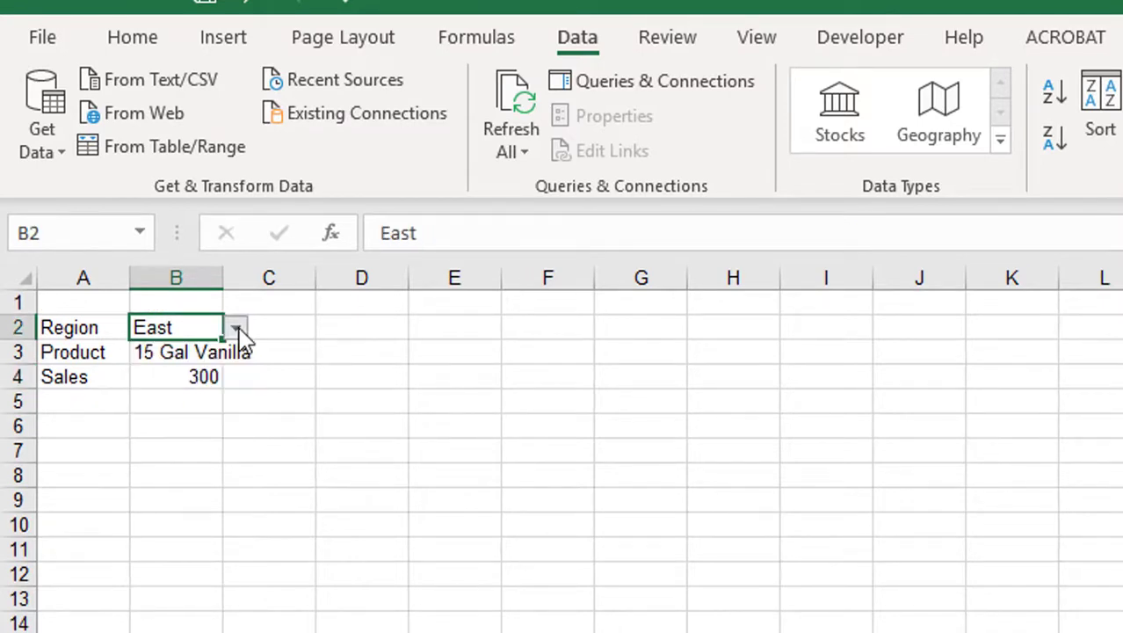
Step: In the B4 GETPIVOTDATA formula, replace the fixed "East" with a reference to B2 and "15 Gal Vanilla" with a reference to B3
left_click(180, 376)
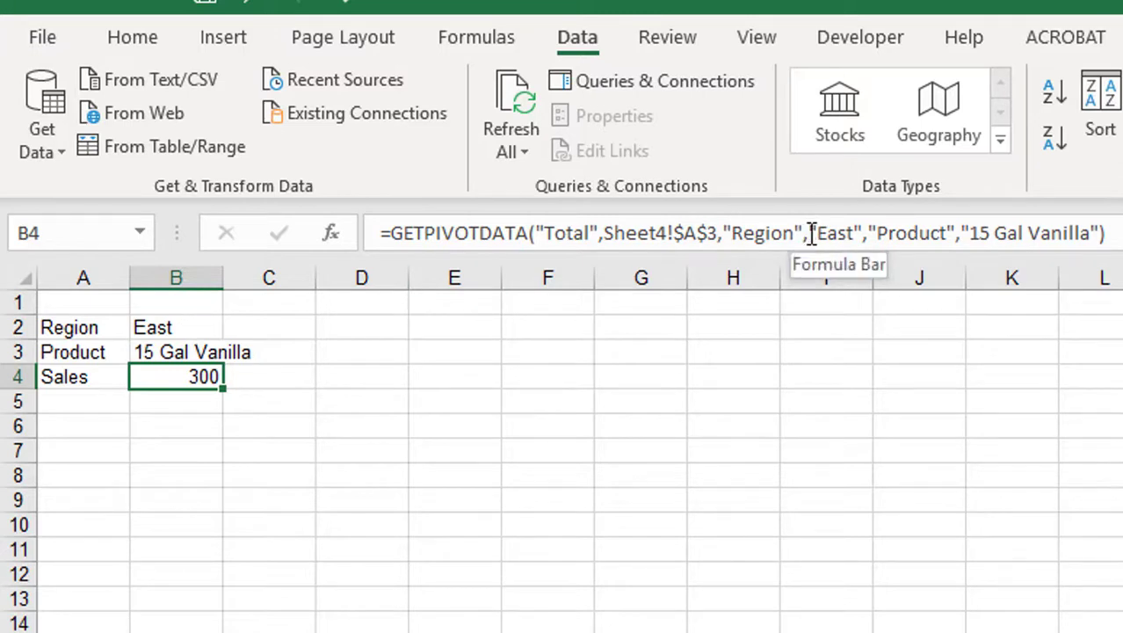
left_click_drag(809, 233, 865, 235)
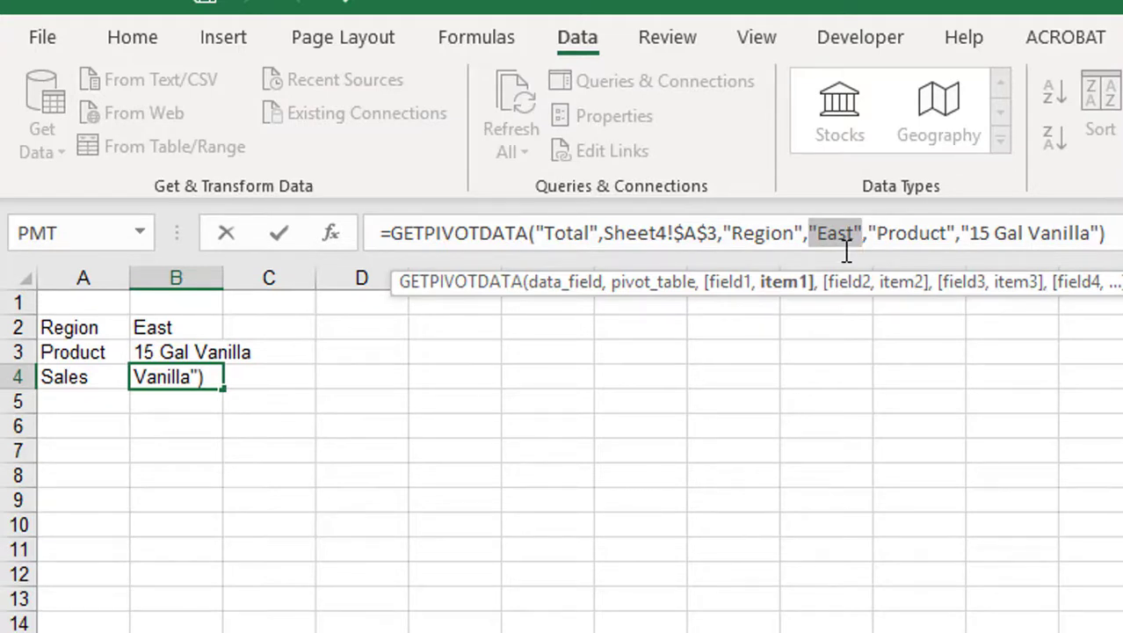
left_click(152, 327)
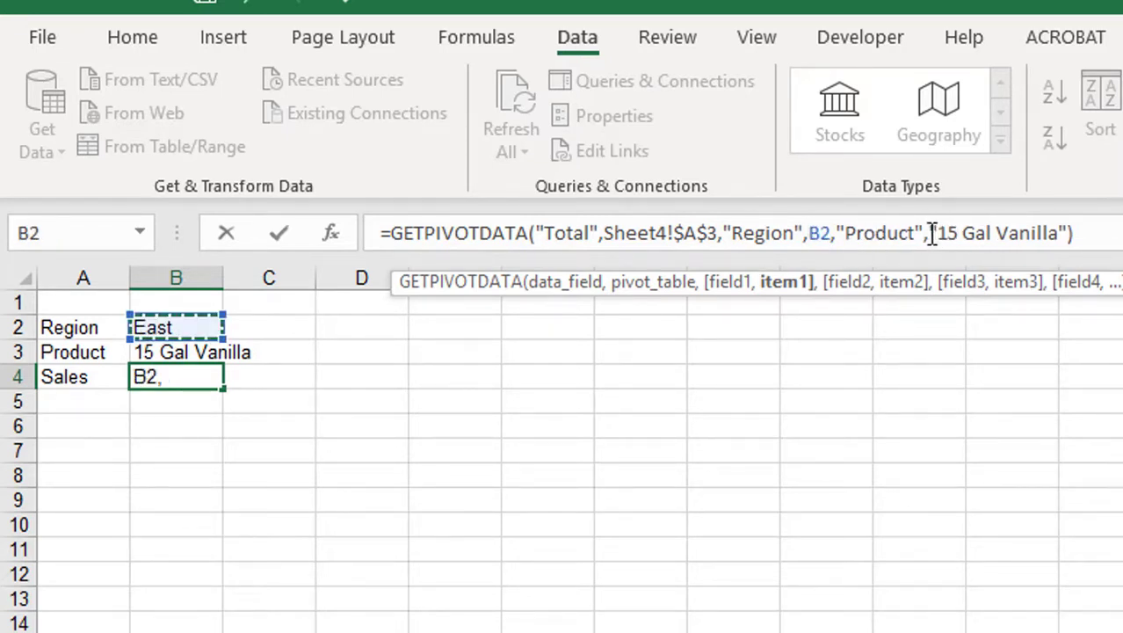
left_click_drag(932, 235, 1068, 239)
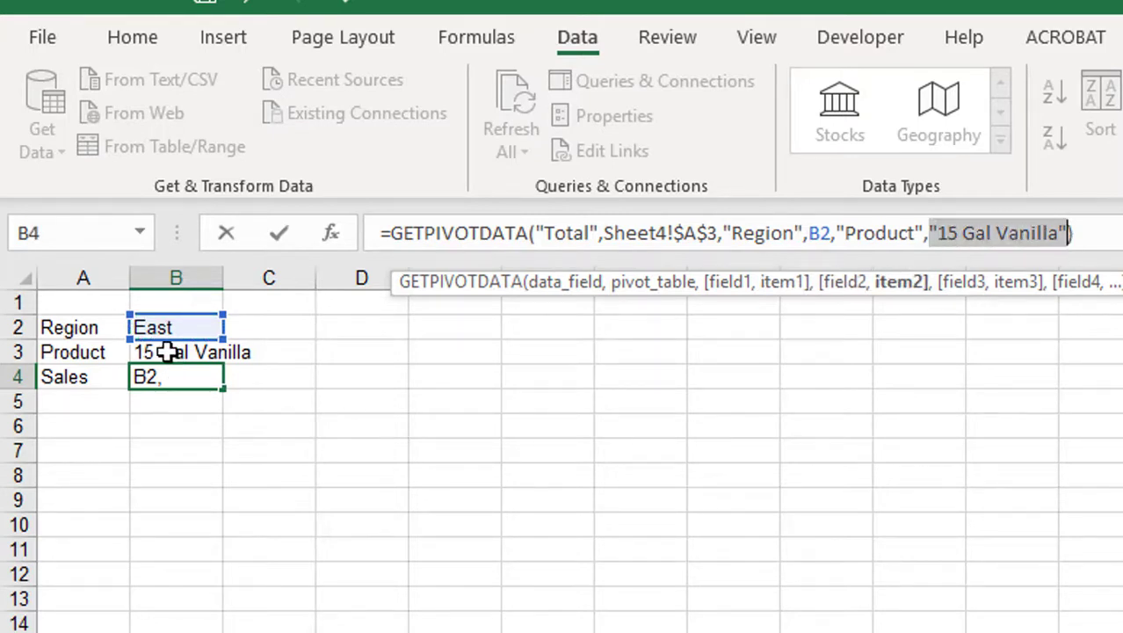
left_click(167, 352)
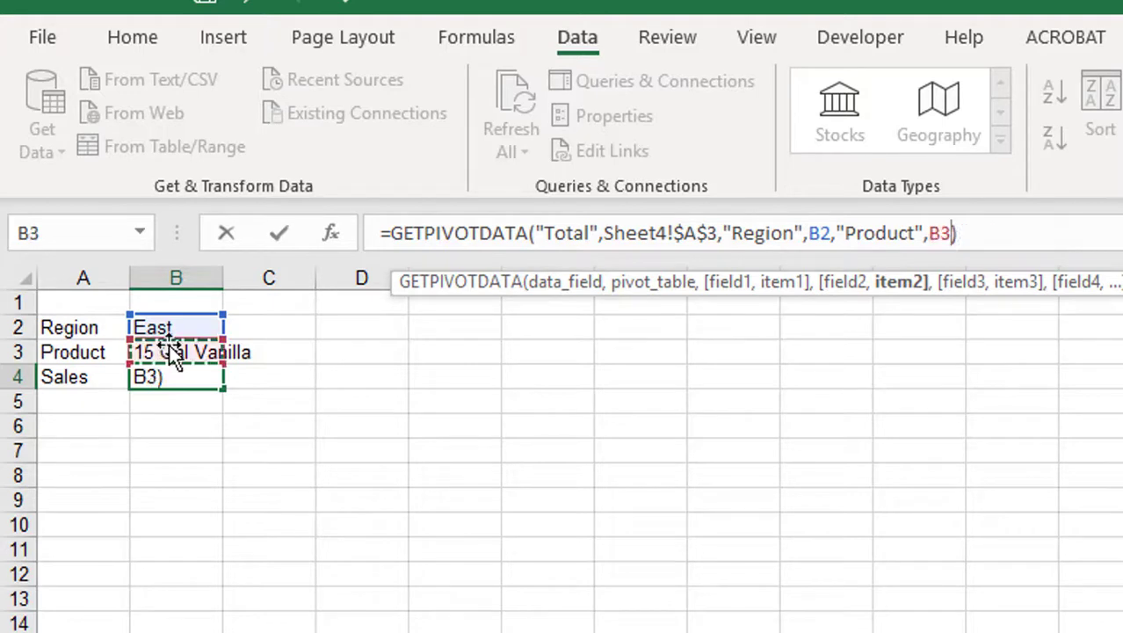
key("Return")
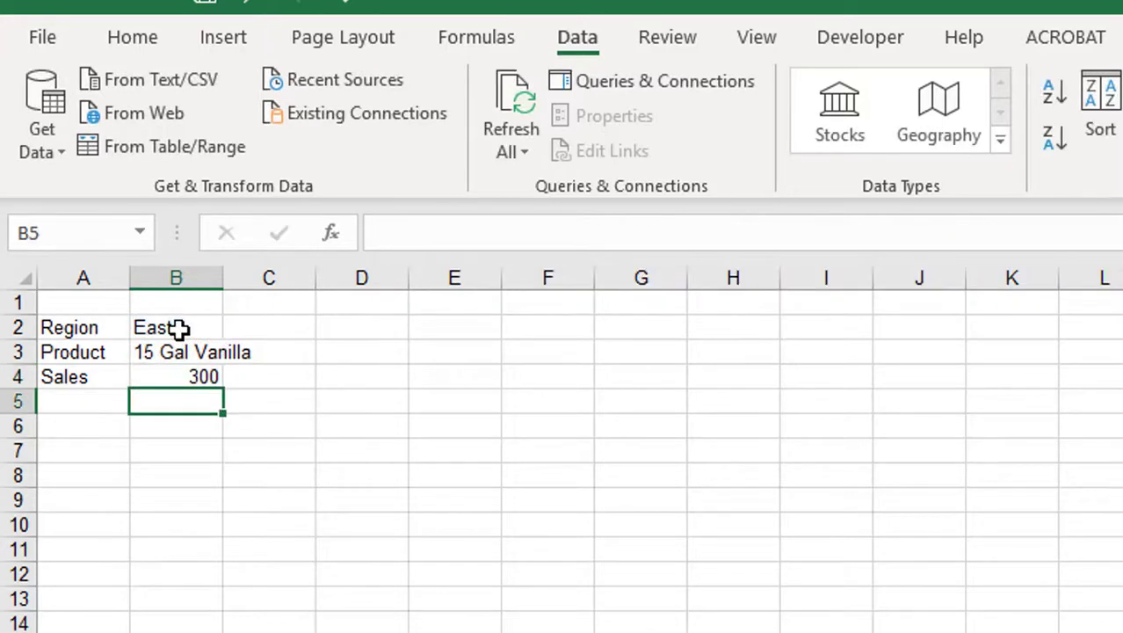
left_click(178, 384)
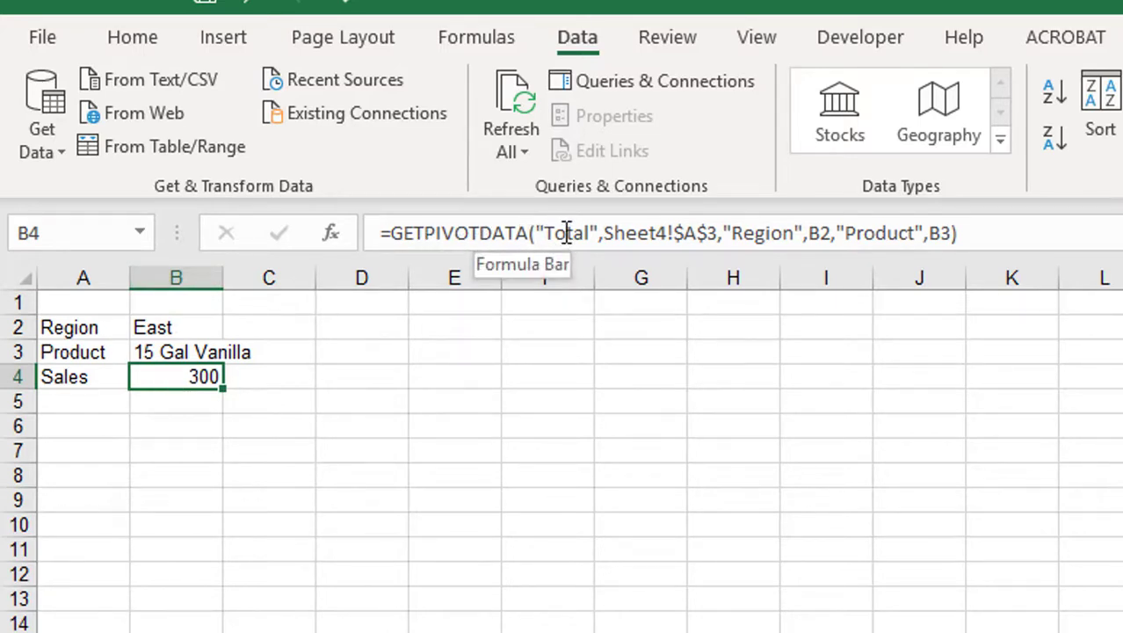
left_click(170, 452)
Step: Choose Central as the Region in B2 and 5 Gal Cookie Dough as the Product in B3, and check the Sales formula in B4
left_click(176, 325)
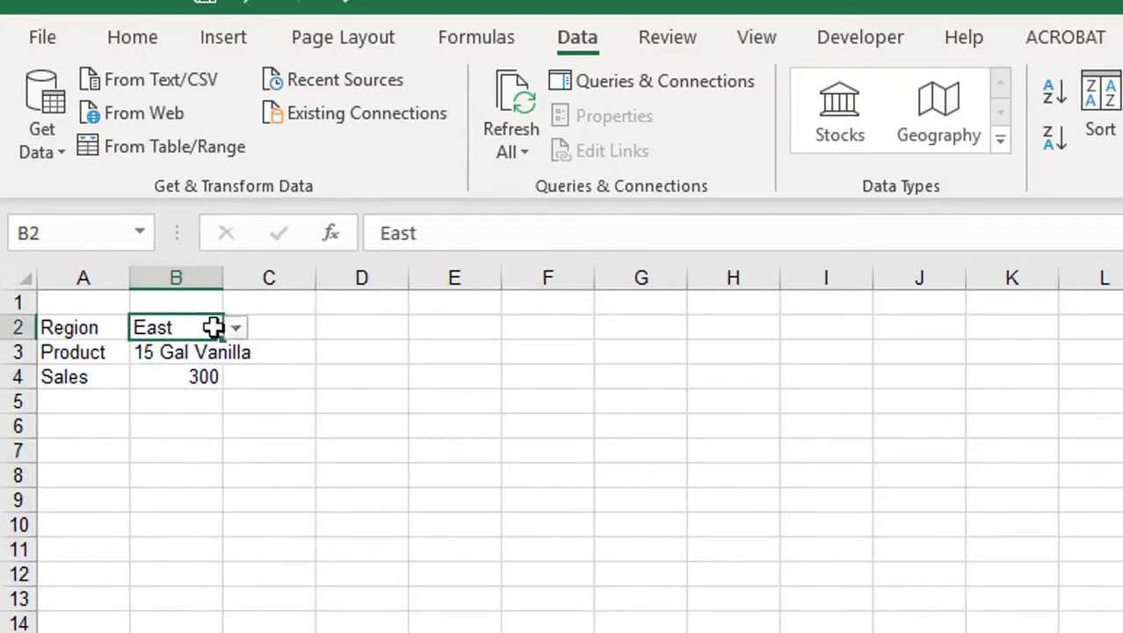
left_click(236, 333)
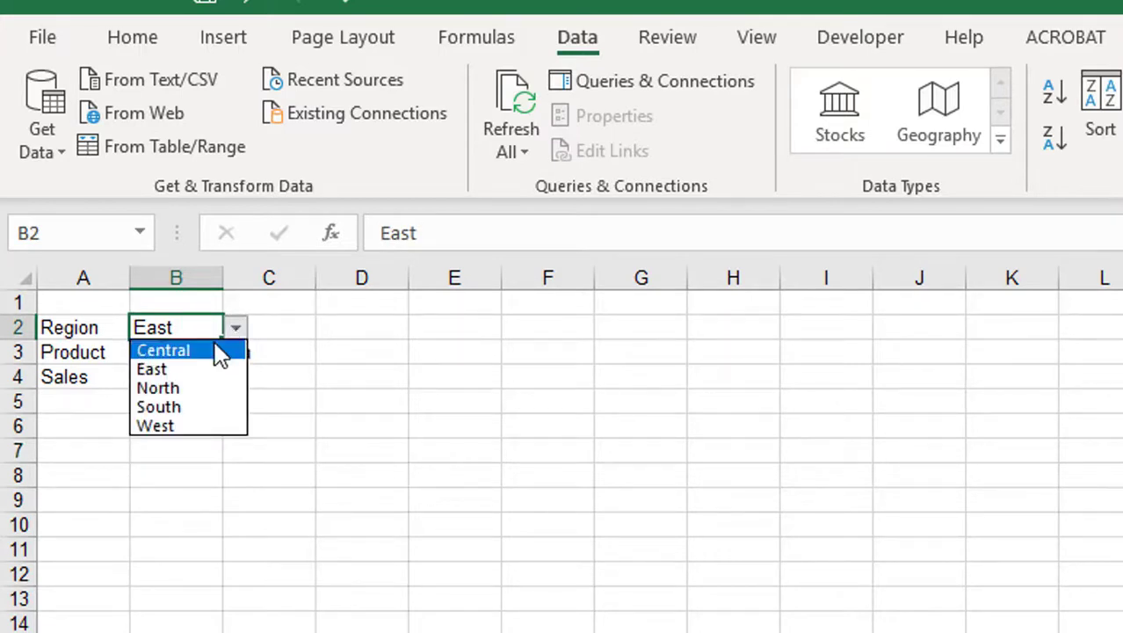
left_click(215, 350)
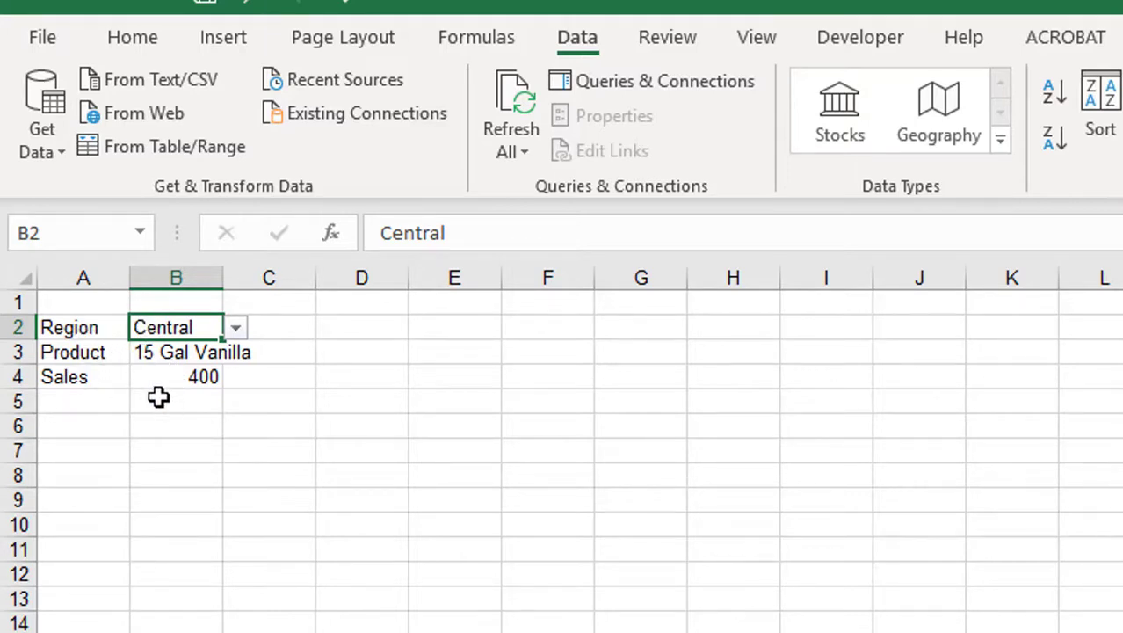
left_click(161, 352)
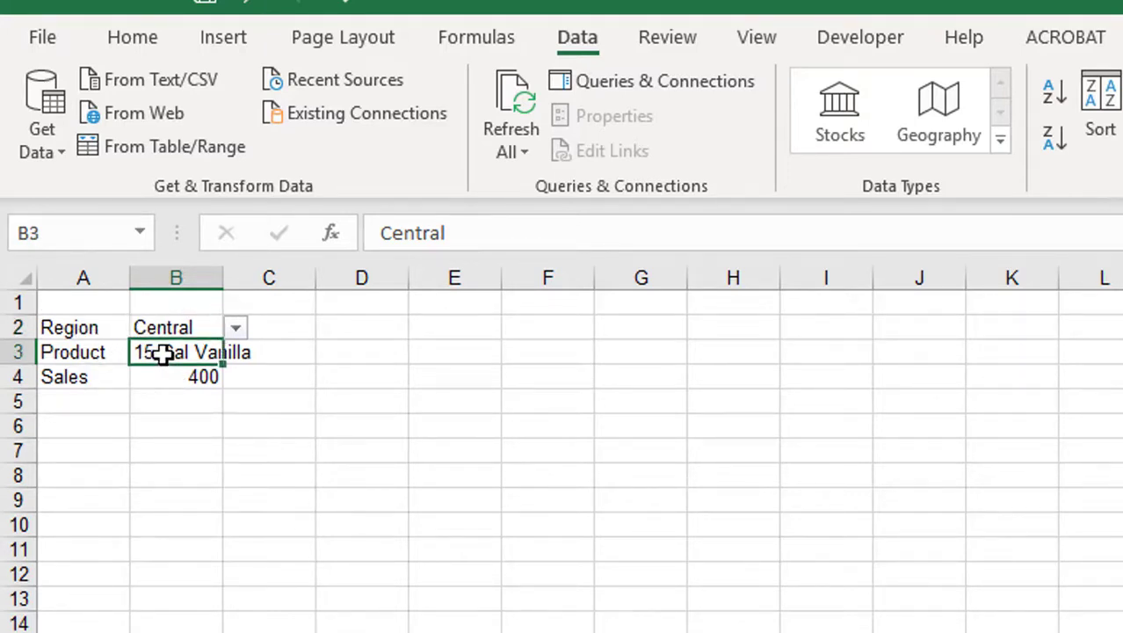
left_click(238, 352)
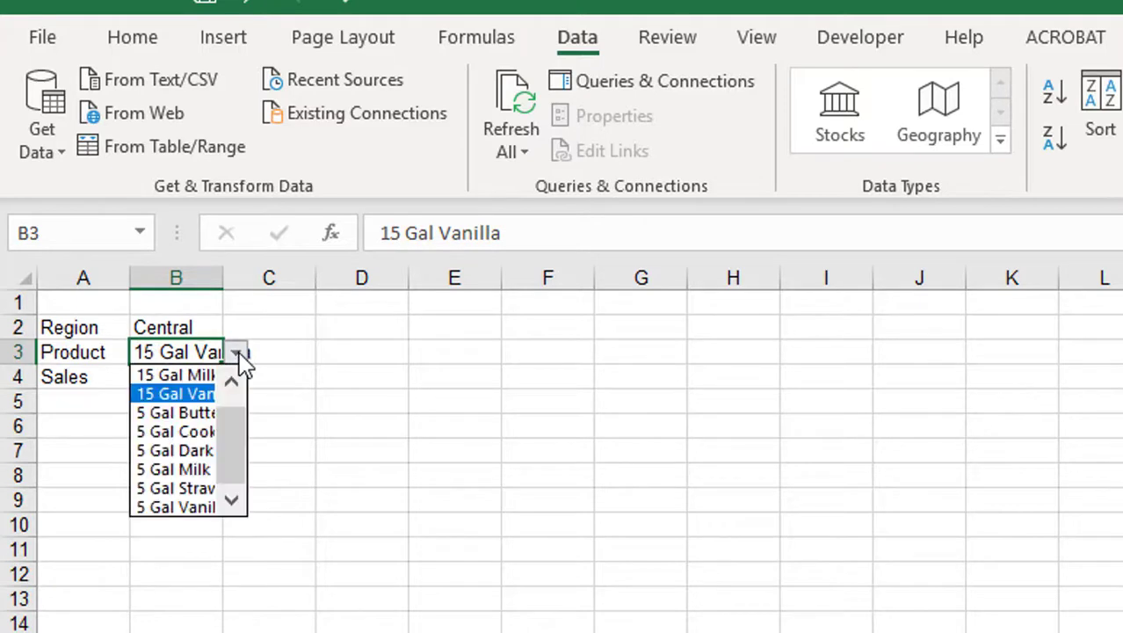
left_click(180, 432)
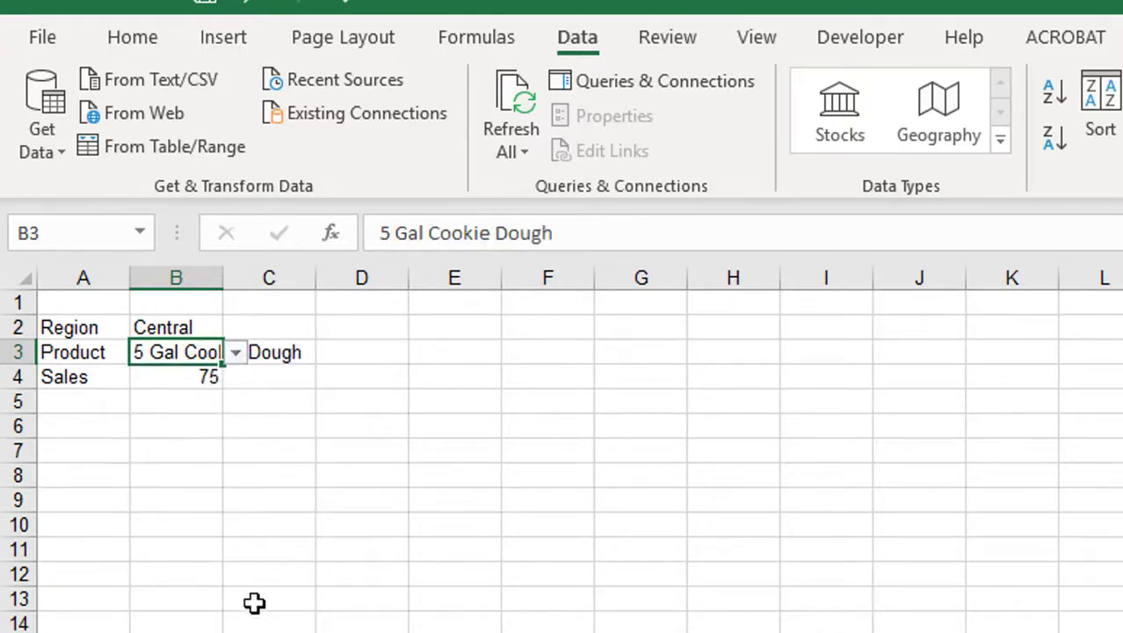
left_click(197, 379)
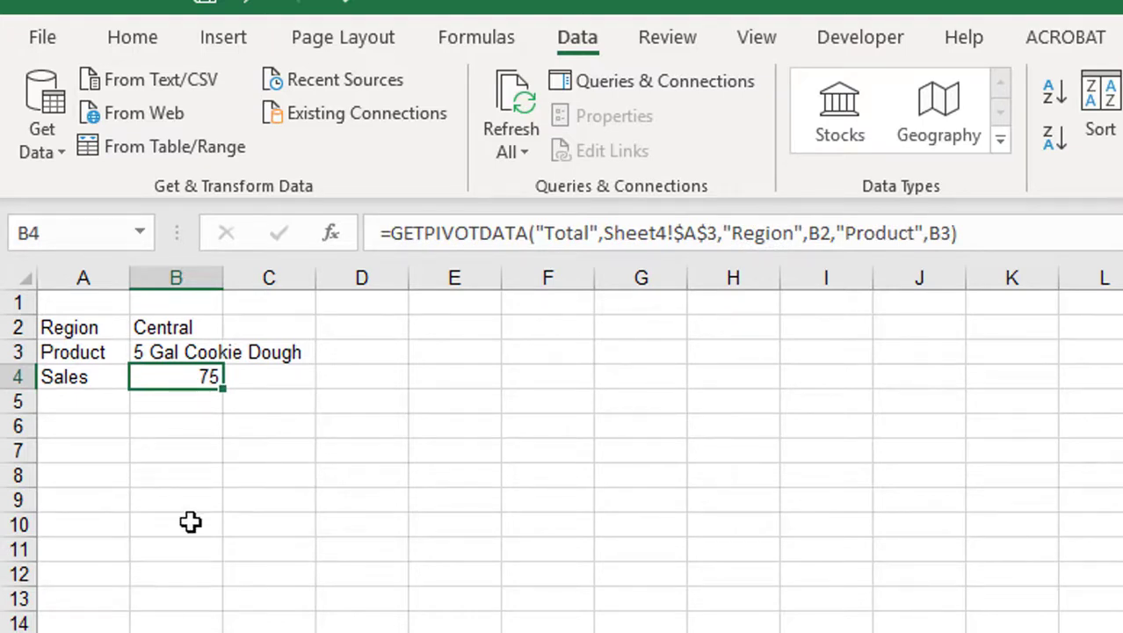
left_click(178, 449)
left_click(203, 378)
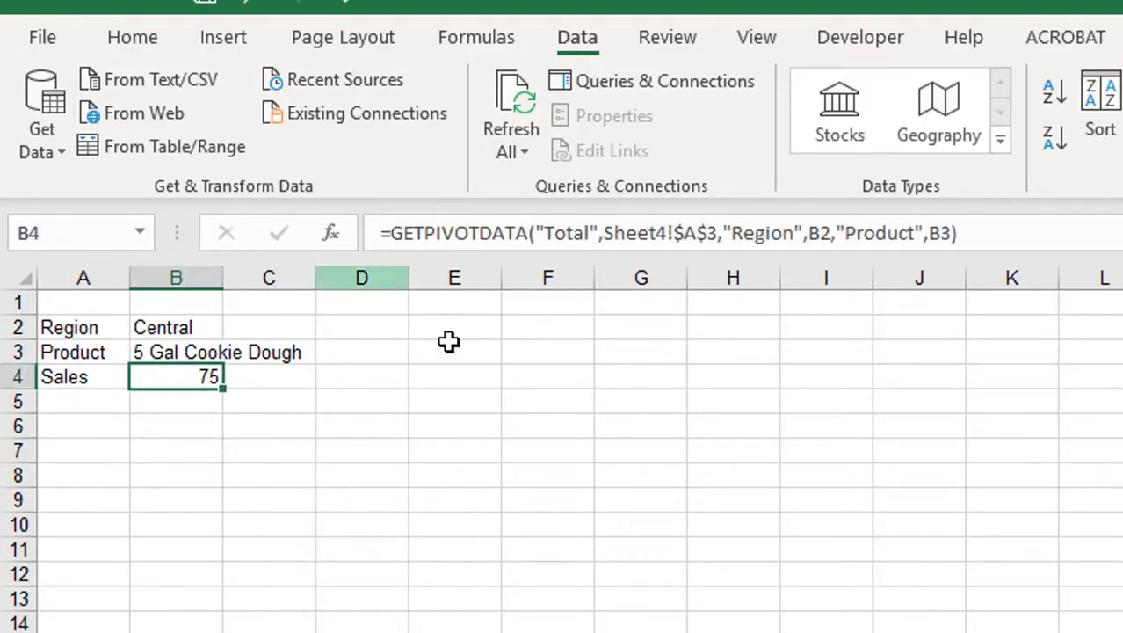